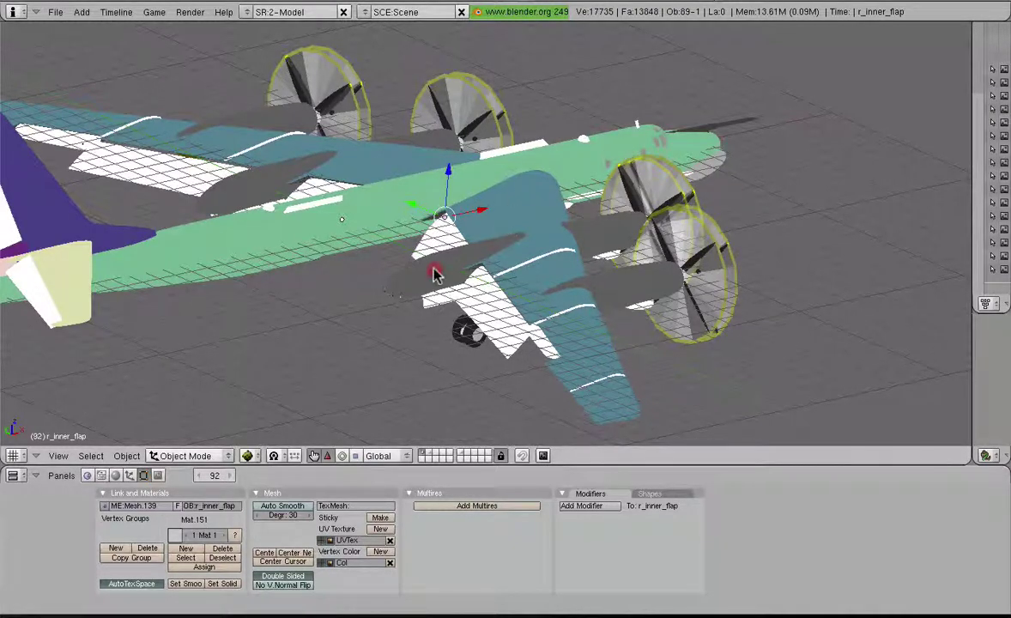
Select r_inner_flap and inspect its mesh in Edit Mode from close, front and low angles.
middle_drag(436, 275, 519, 170)
right_click(521, 161)
right_click(418, 234)
key(Tab)
middle_drag(418, 233, 277, 232)
scroll(444, 225, down, 5)
middle_drag(445, 226, 426, 283)
scroll(523, 258, up, 5)
middle_drag(519, 266, 595, 255)
mouse_move(346, 176)
middle_down()
mouse_move(458, 266)
mouse_move(531, 350)
mouse_move(422, 277)
mouse_move(371, 203)
mouse_move(332, 176)
middle_up()
key(Tab)
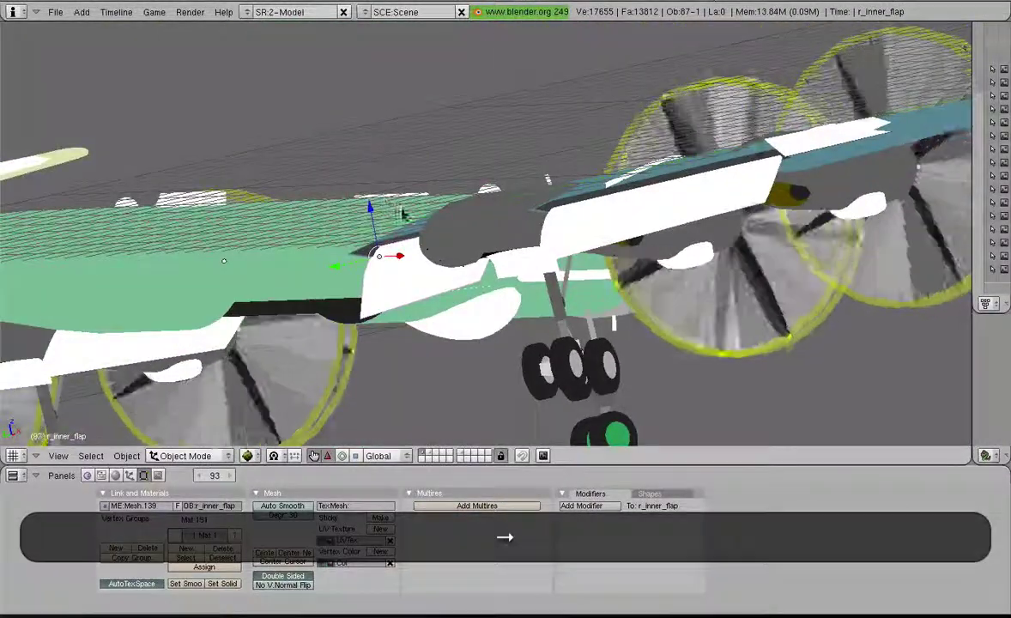
Step the animation back to frame 46 while viewing the wing flaps from above.
key(Down)
key(Down)
key(Down)
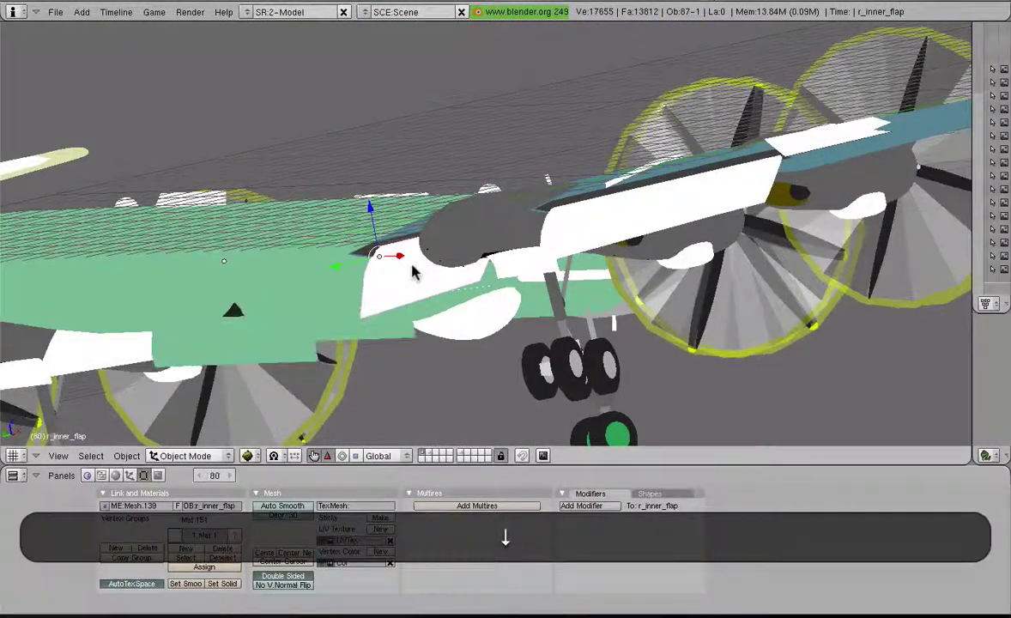
key(Up)
middle_drag(429, 262, 470, 318)
key(Right)
key(Left)
key(Up)
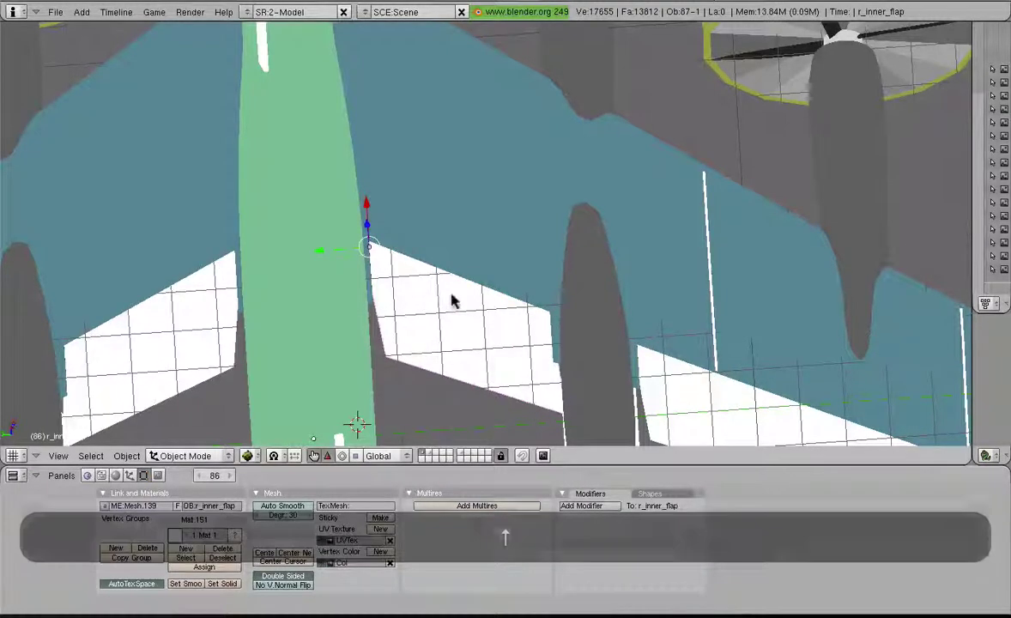
key(Down)
key(Down)
middle_drag(496, 361, 458, 23)
middle_drag(510, 241, 331, 311)
scroll(420, 174, down, 8)
scroll(404, 189, up, 6)
Start a new blank file, discarding the aircraft scene, and widen the 3D view.
click(55, 12)
click(66, 26)
click(68, 31)
click(659, 209)
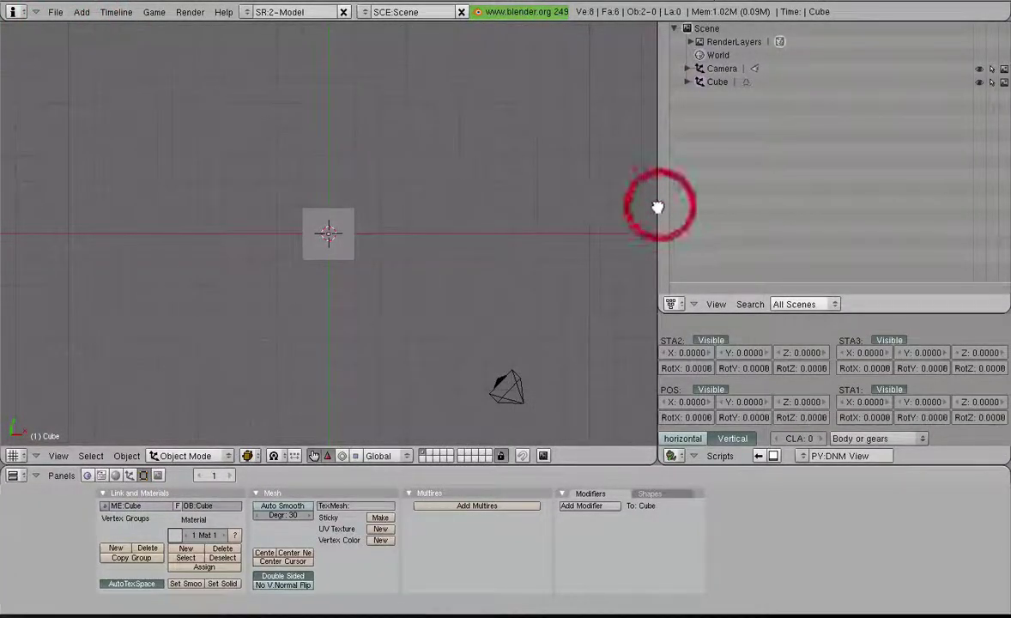
drag(658, 207, 1002, 232)
Delete the default Cube and Camera from the new scene.
key(a)
key(z)
click(587, 247)
key(x)
click(595, 182)
Place the 3D cursor at the origin and bring up the Add > Mesh choices.
scroll(519, 266, down, 5)
click(492, 227)
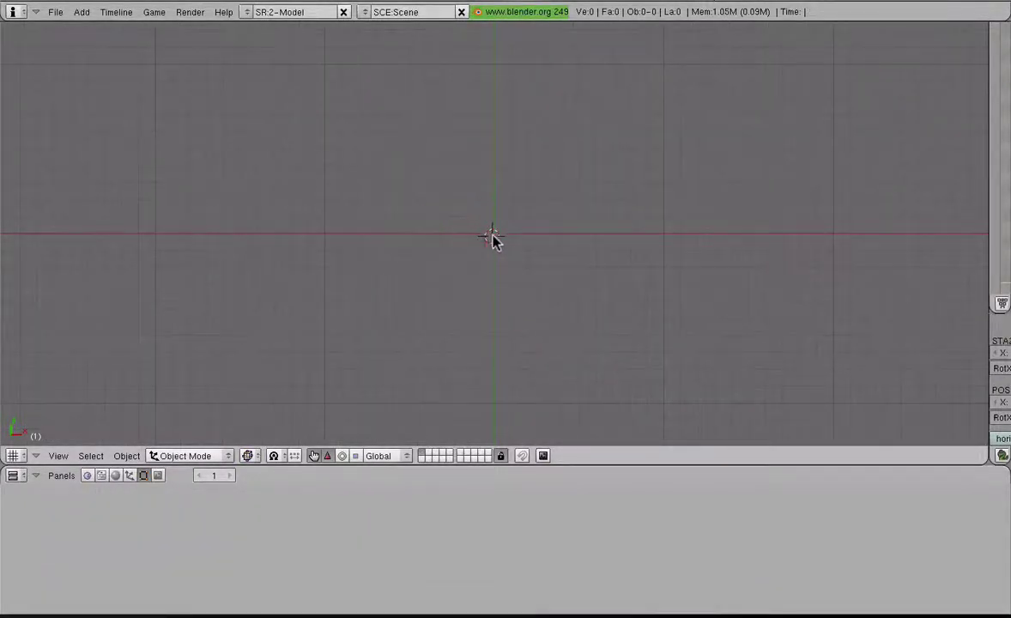
key(space)
mouse_move(566, 238)
click(599, 163)
click(495, 232)
click(494, 234)
key(space)
mouse_move(612, 230)
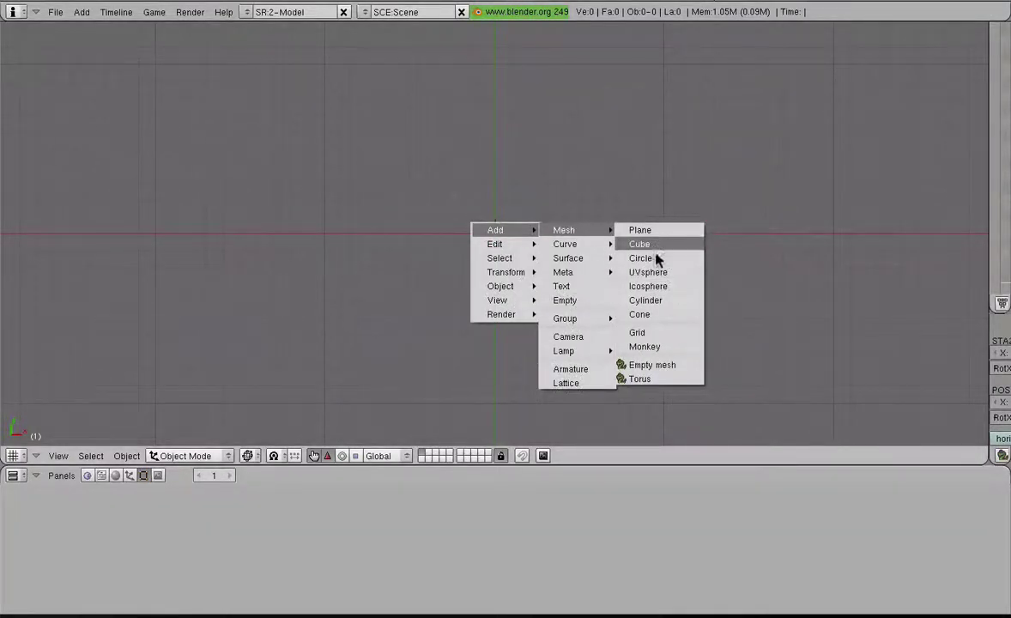
Add a 24-vertex circle of radius 1 and flatten it along Y.
click(650, 258)
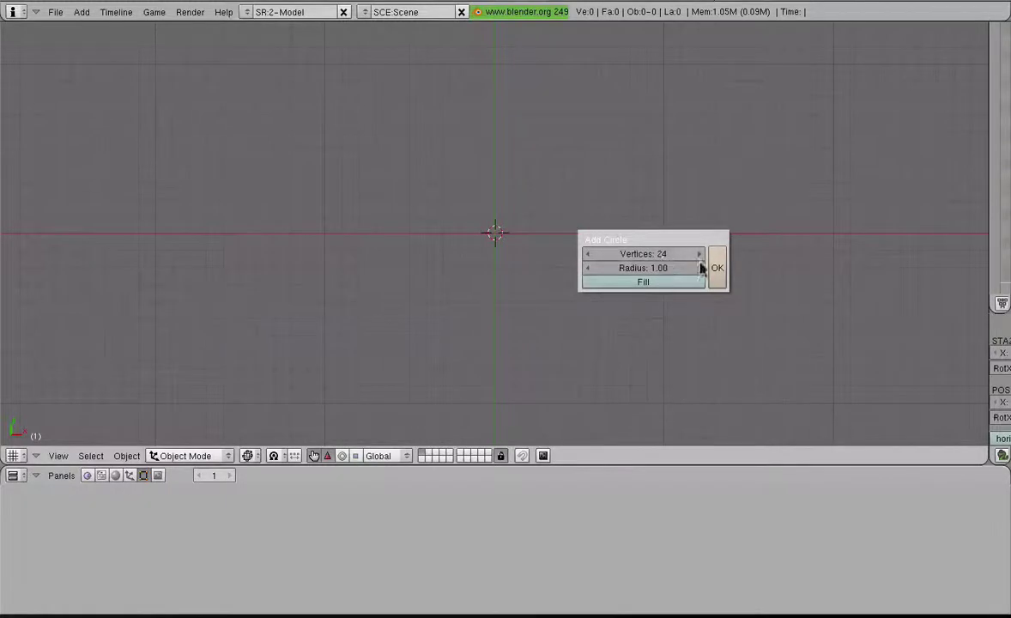
click(717, 270)
scroll(625, 277, up, 10)
key(Tab)
key(s)
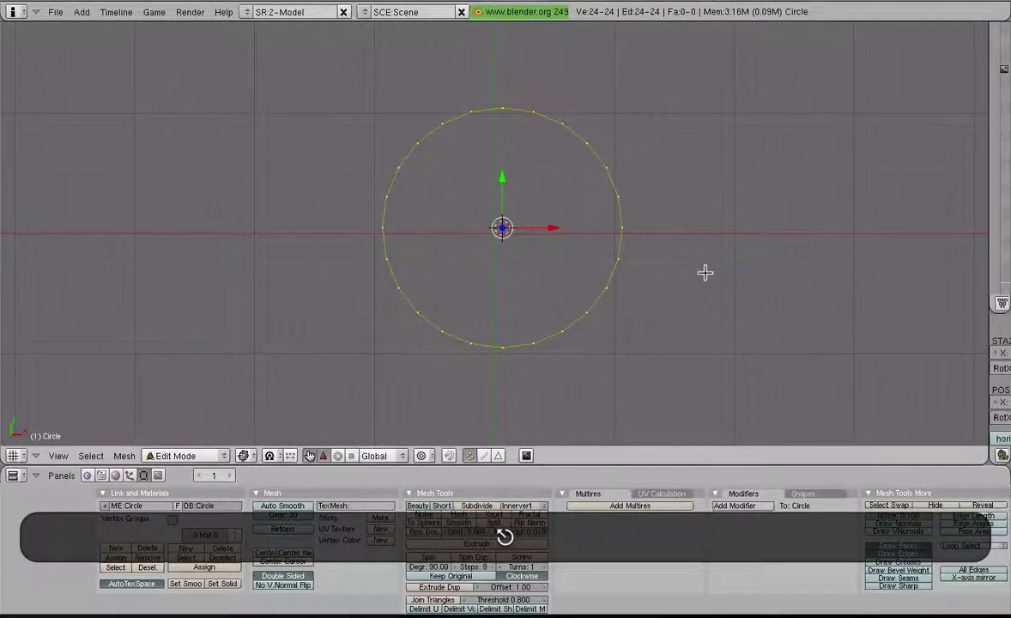
right_click(705, 273)
key(s)
key(y)
click(524, 227)
Stretch and shift the circle's left-side vertices along X into a long tail.
scroll(693, 194, up, 4)
key(a)
drag(215, 172, 451, 304)
key(s)
key(x)
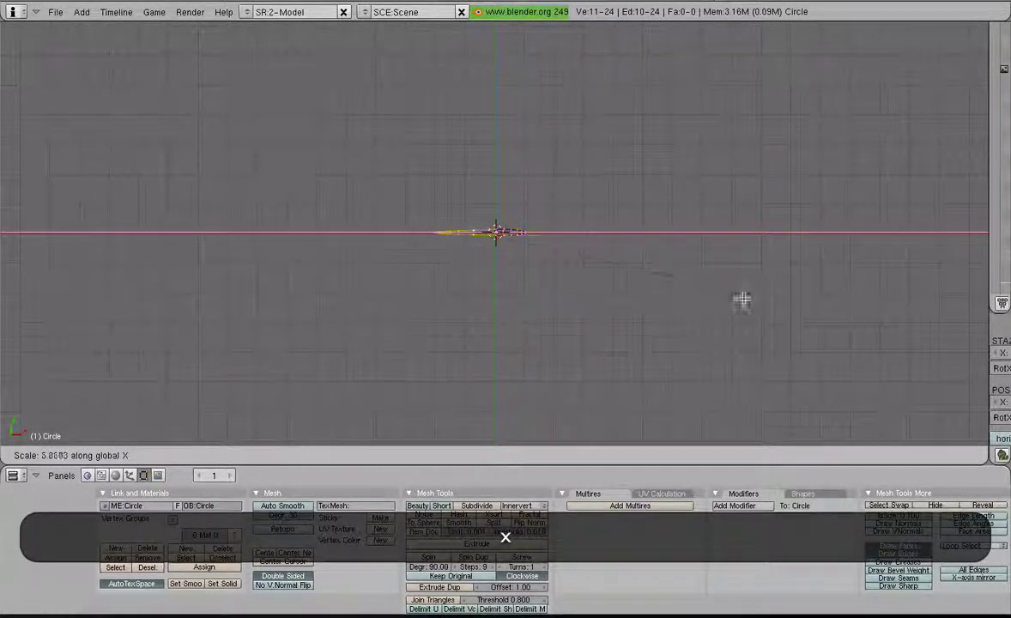
click(871, 297)
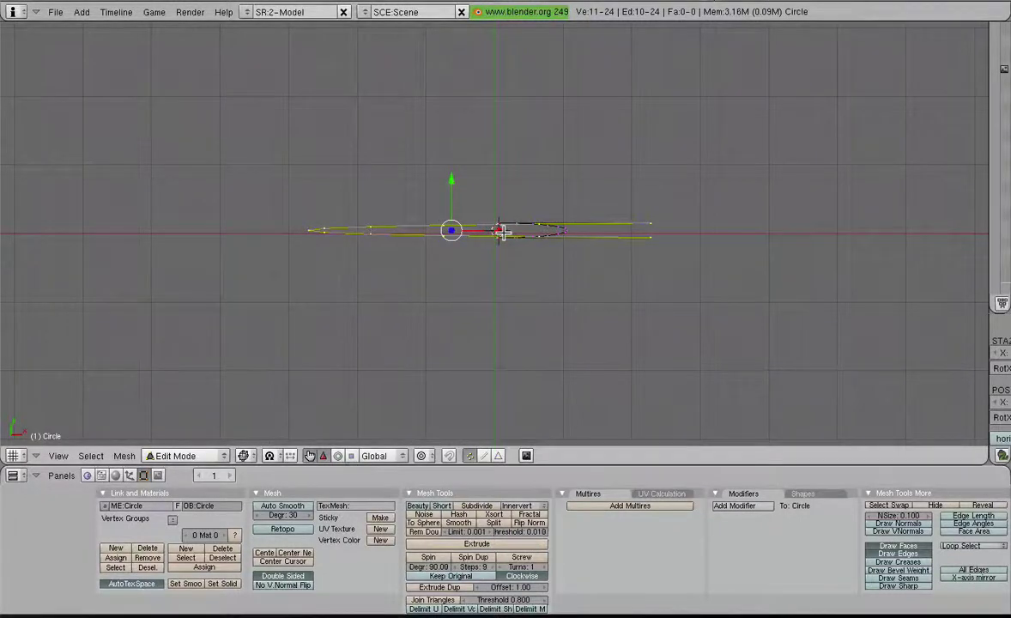
key(g)
key(x)
click(324, 234)
key(Tab)
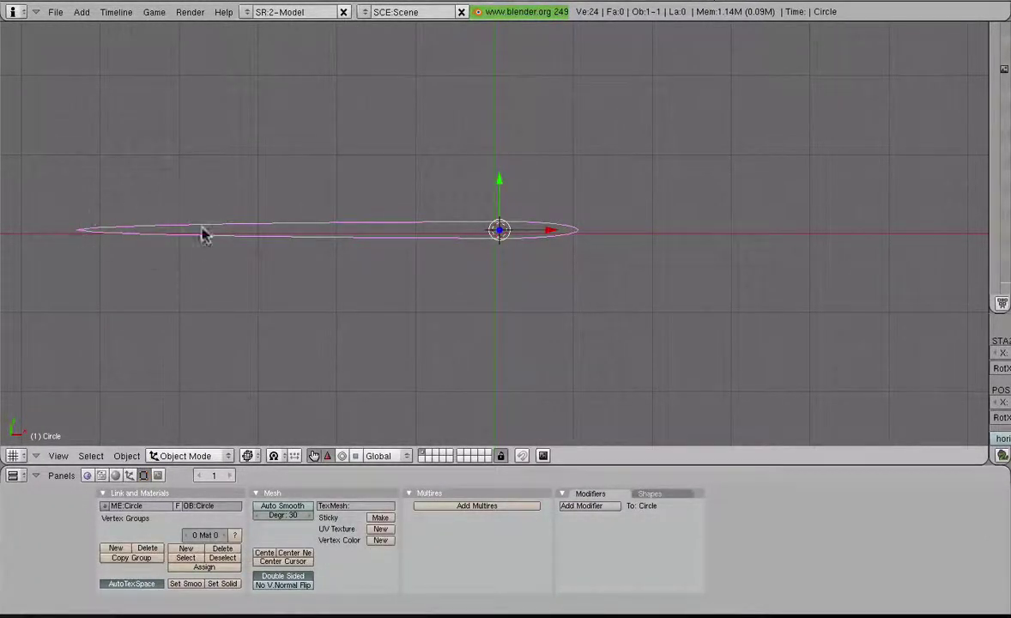
Shorten the stretched tail and reposition it along X.
key(Tab)
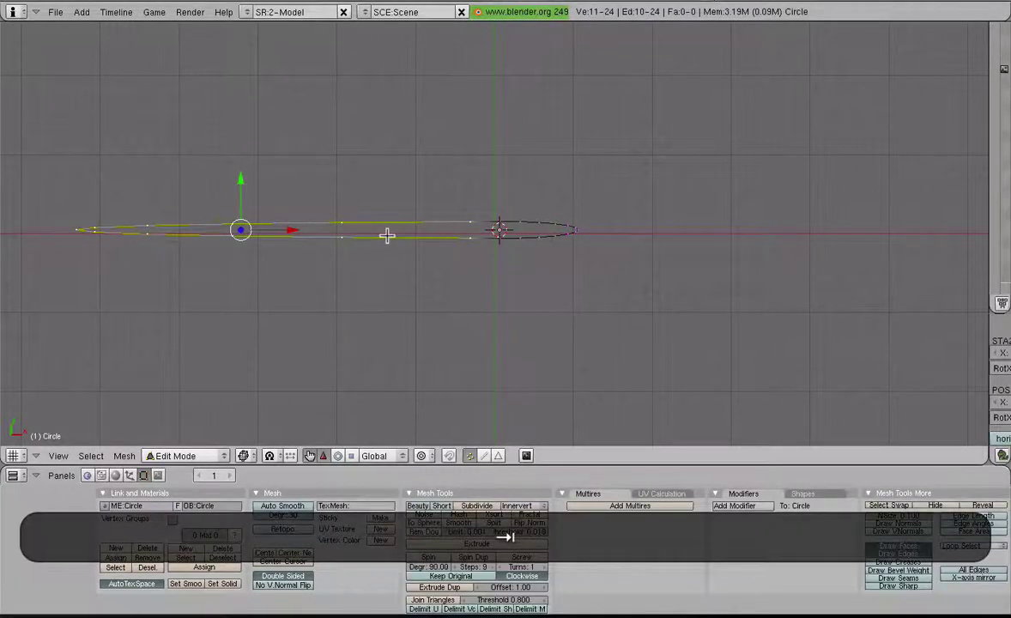
key(s)
key(x)
click(294, 230)
key(g)
key(x)
click(398, 230)
key(Tab)
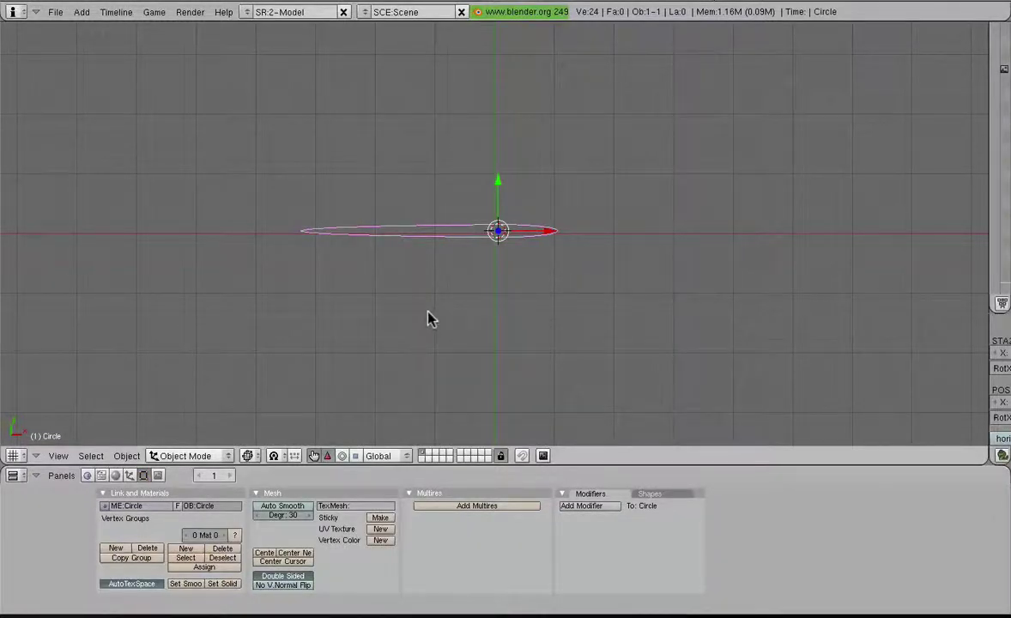
Scale all the outline's vertices along Y to set its thickness.
scroll(532, 275, up, 5)
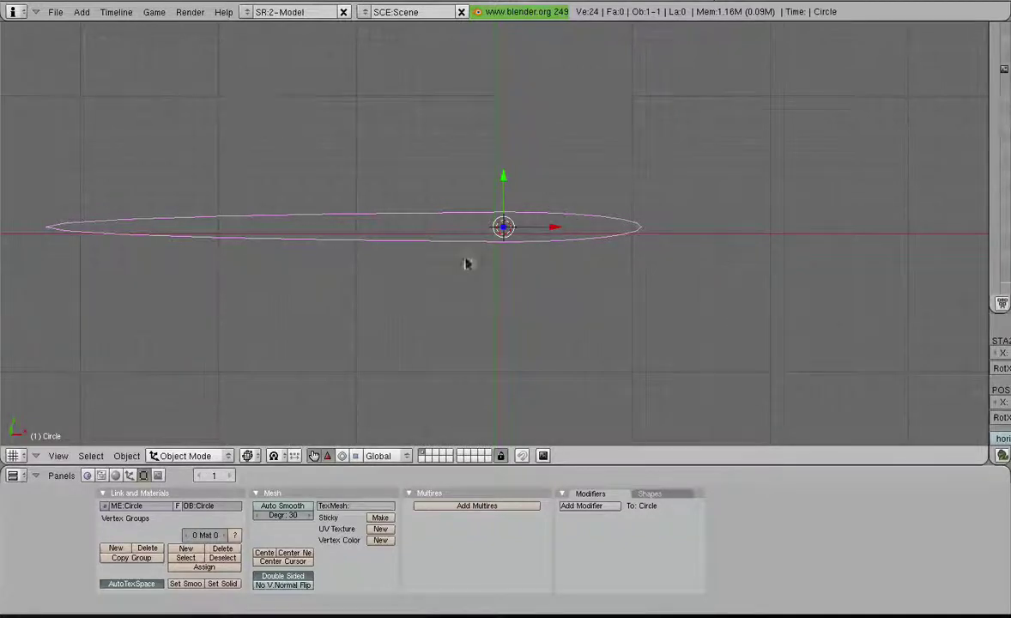
middle_drag(439, 289, 483, 305)
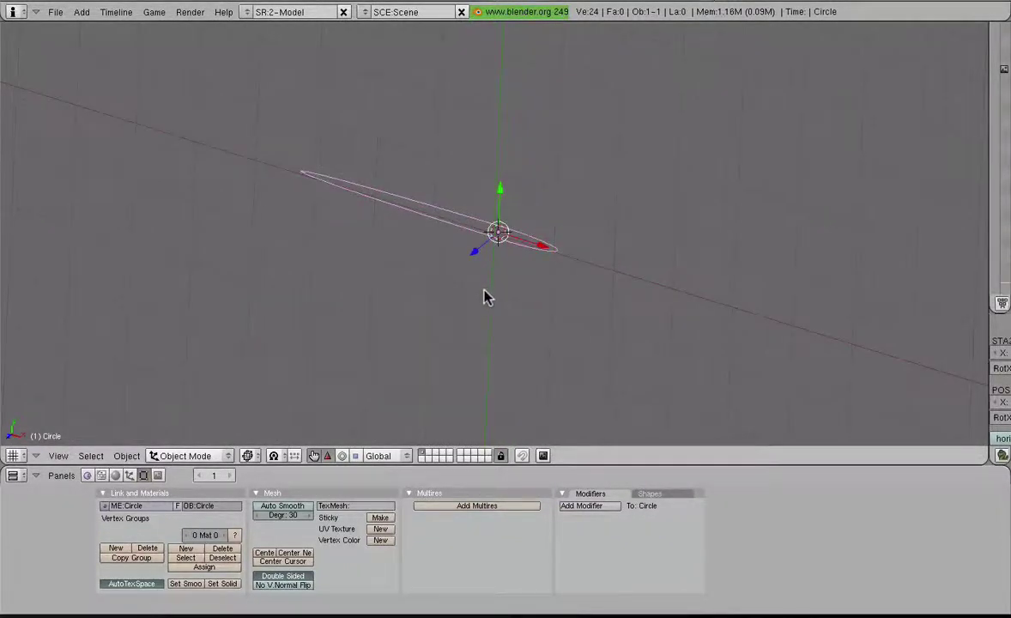
key(s)
key(Escape)
key(Tab)
key(s)
key(Escape)
key(a)
key(s)
key(y)
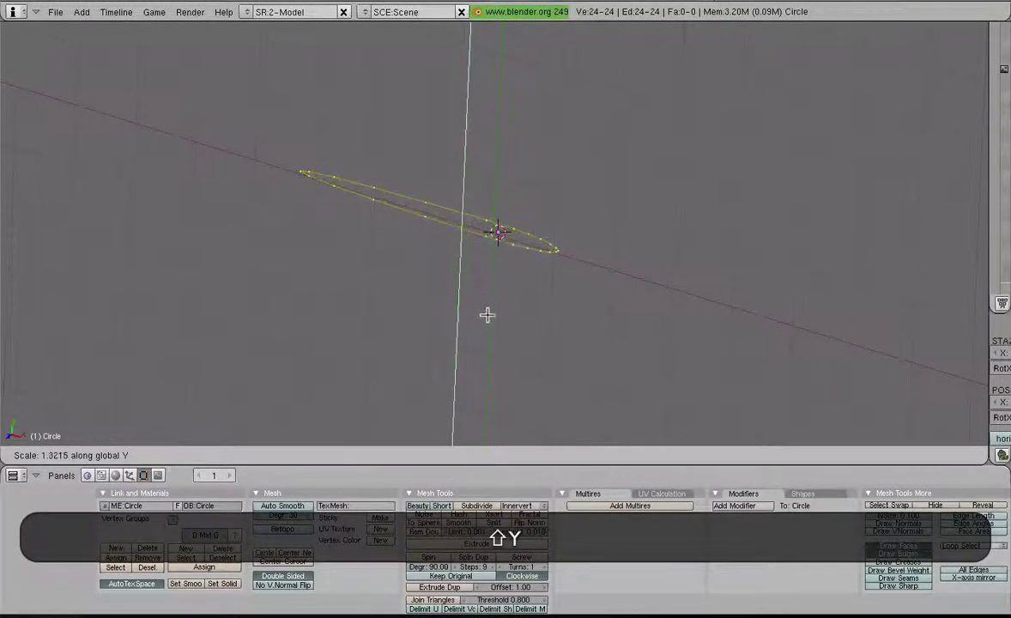
key(Escape)
Move the outline's left-end tail point along X to shape the airfoil tip.
middle_drag(489, 338, 477, 265)
right_click(276, 232)
key(g)
key(x)
click(312, 231)
key(Tab)
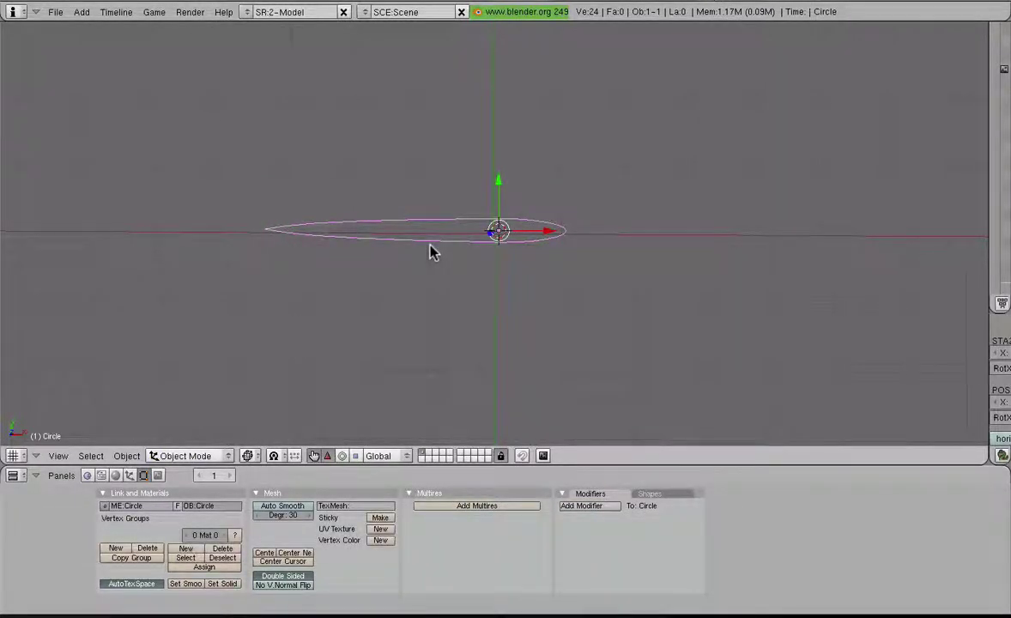
Tilt the whole outline 5 degrees about X in front view.
key(KP_1)
key(Tab)
key(a)
key(a)
text(rx5)
key(Return)
key(Tab)
Set the object's X location to 0 to centre the airfoil at the origin.
key(n)
drag(83, 112, 80, 112)
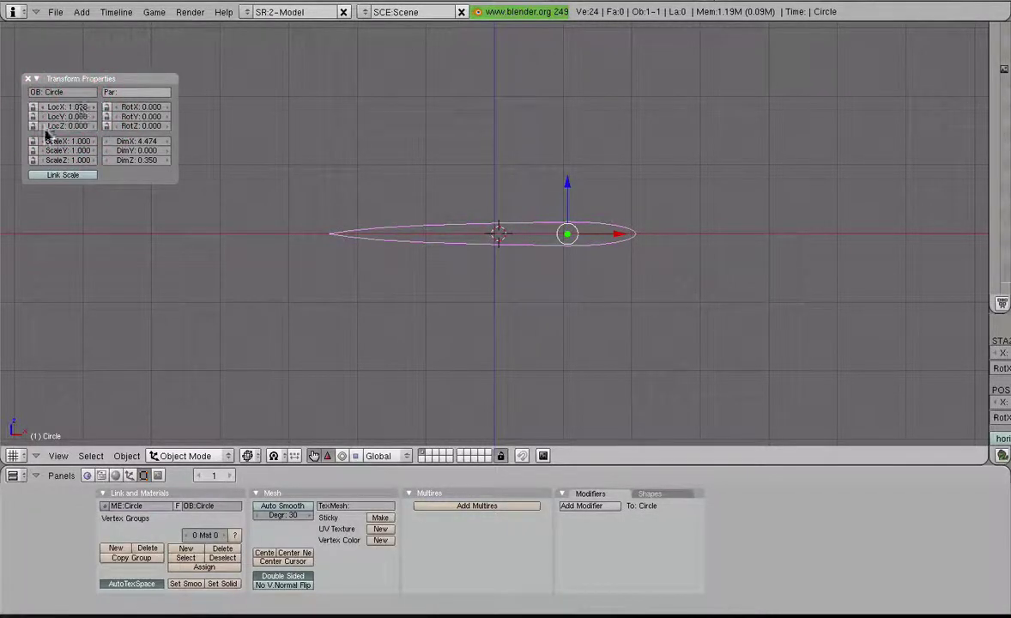
text(0)
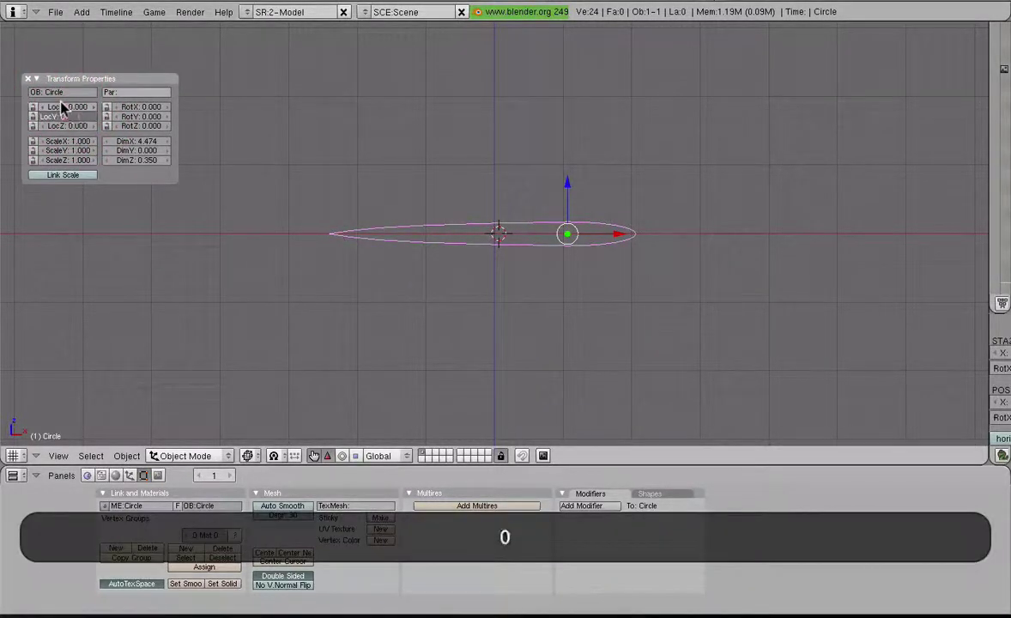
key(Return)
key(Tab)
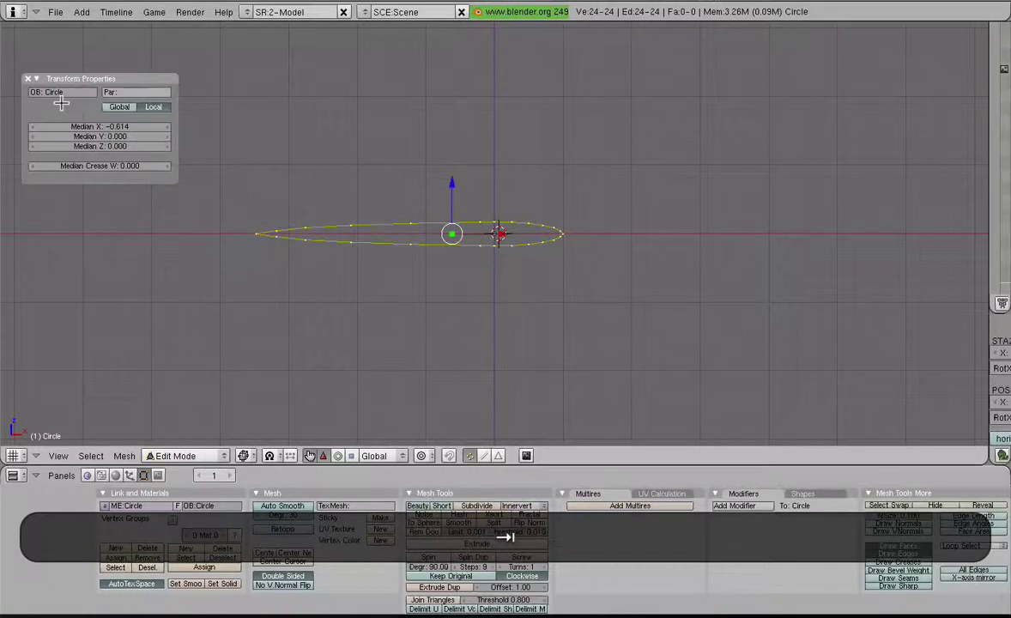
key(KP_7)
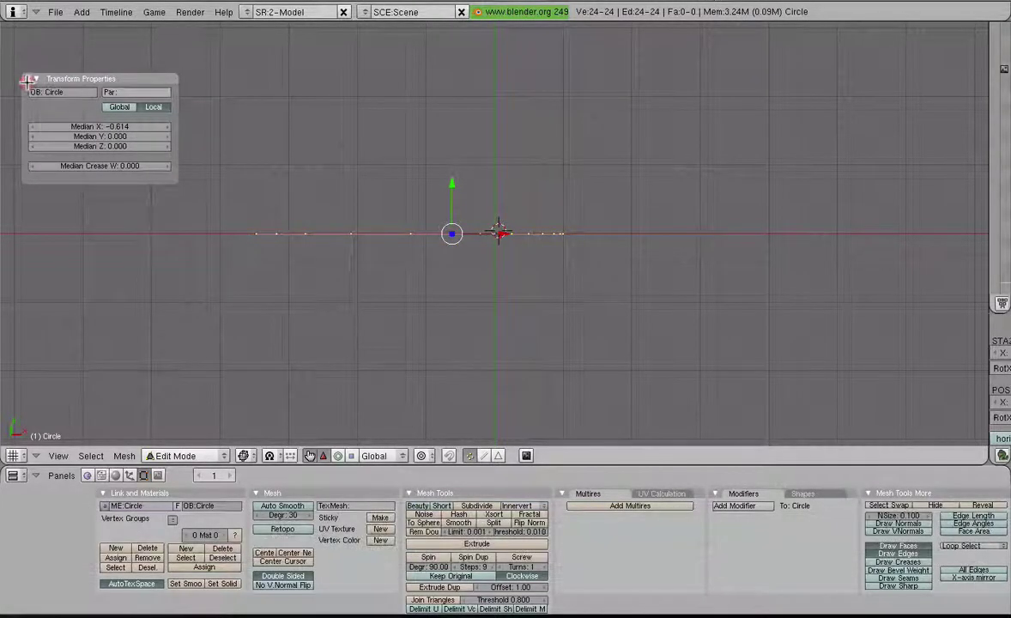
Extrude the airfoil outline into a new ring along the Y axis.
click(28, 78)
shift+middle_drag(467, 212, 580, 151)
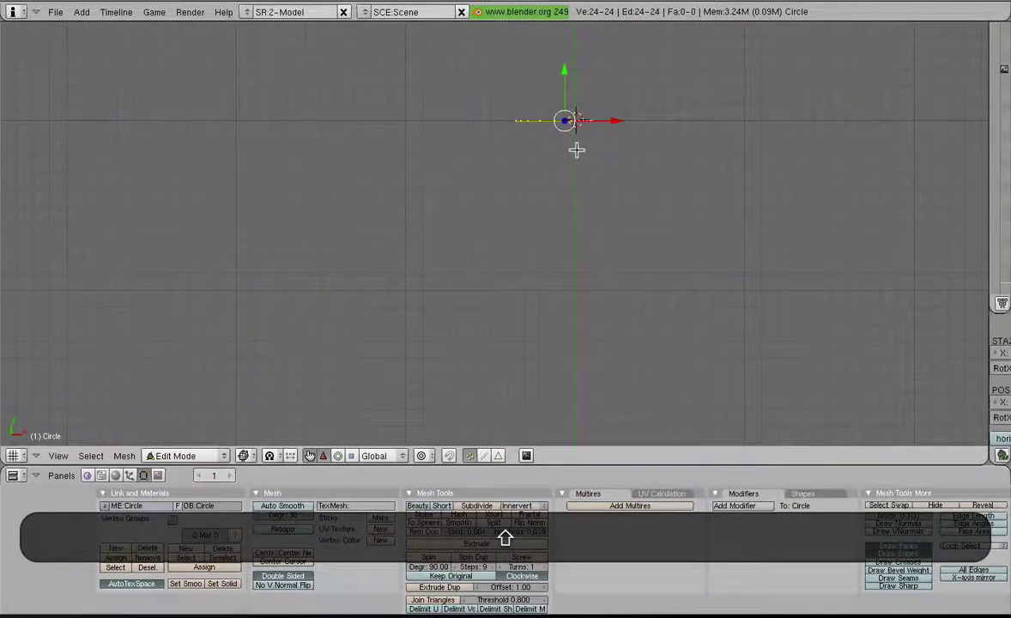
key(e)
click(576, 149)
middle_click(587, 310)
click(583, 362)
Shrink the tip ring and sweep it sideways along X, then view the whole tapered wing.
key(s)
click(593, 356)
key(g)
key(x)
click(523, 348)
middle_drag(566, 350, 344, 255)
key(Tab)
key(Tab)
mouse_move(275, 163)
middle_down()
mouse_move(521, 247)
mouse_move(672, 212)
mouse_move(545, 208)
mouse_move(669, 275)
mouse_move(587, 275)
mouse_move(284, 155)
mouse_move(551, 279)
mouse_move(428, 272)
mouse_move(424, 262)
middle_up()
key(Tab)
key(Tab)
mouse_move(492, 284)
middle_down()
mouse_move(456, 254)
mouse_move(501, 301)
mouse_move(493, 291)
mouse_move(544, 284)
mouse_move(480, 280)
middle_up()
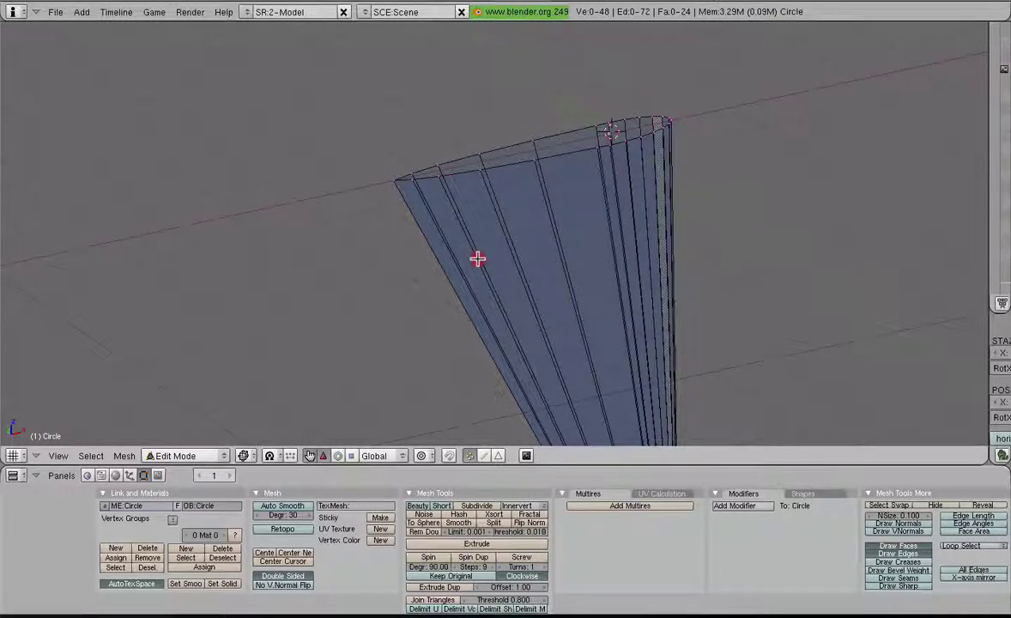
Switch to edge selection, pick a lengthwise wing edge, and view the wing's top rim.
click(484, 456)
right_click(490, 281)
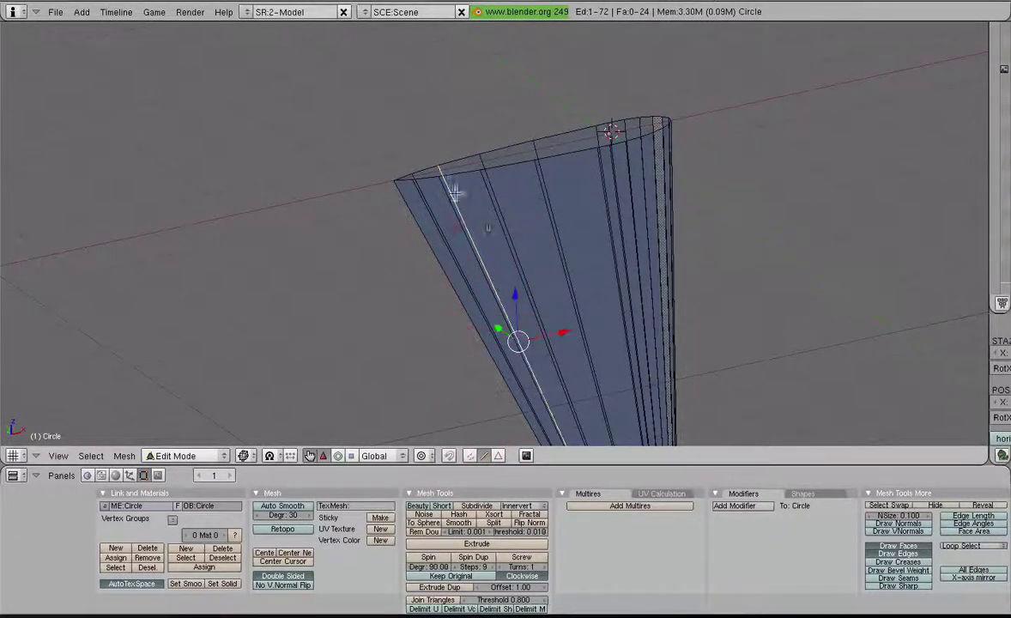
middle_drag(487, 223, 506, 182)
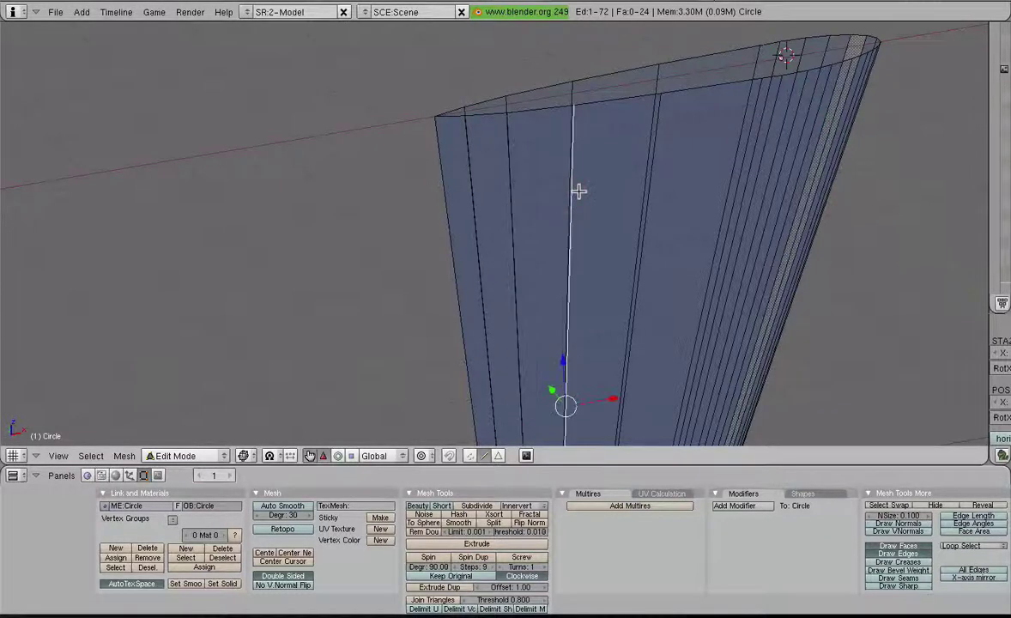
middle_drag(580, 192, 520, 276)
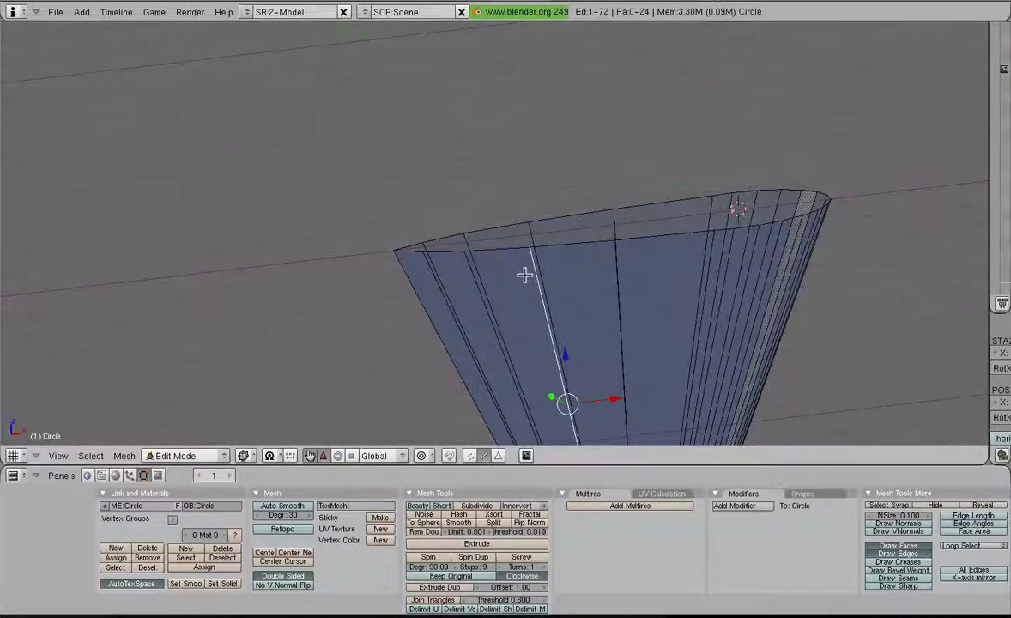
scroll(492, 287, down, 4)
Cut the first Knife (Exact) line across the trailing-edge strips in top view.
key(a)
key(7)
key(shift+7)
key(k)
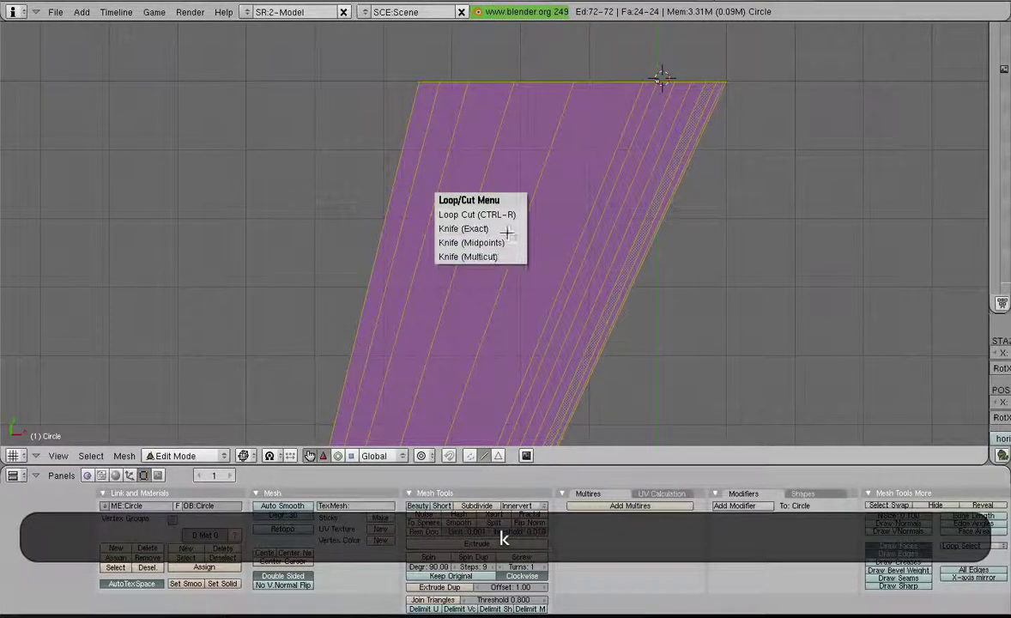
click(506, 228)
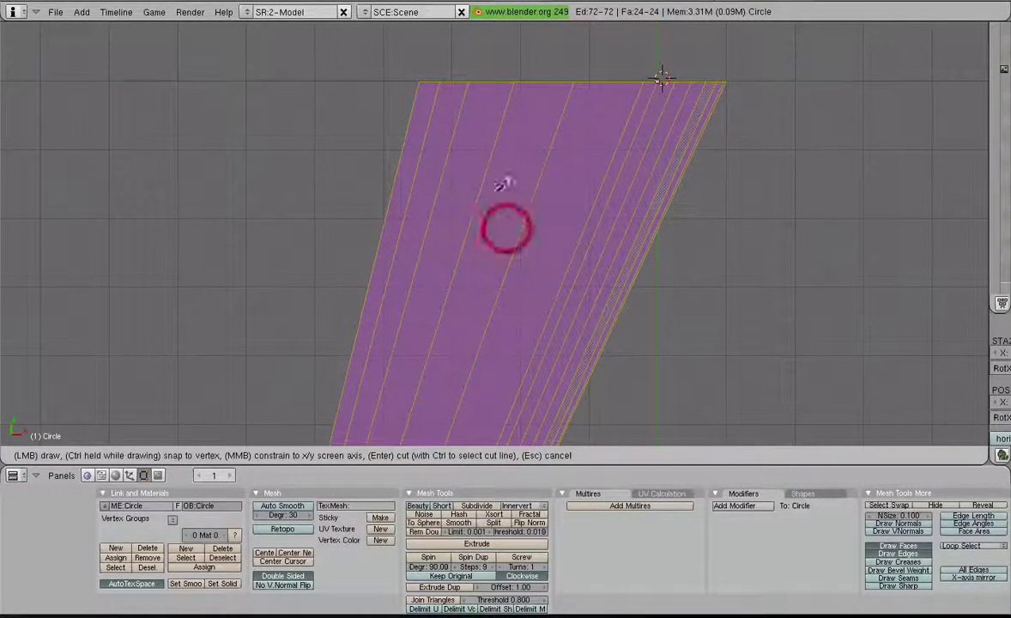
click(385, 148)
click(462, 151)
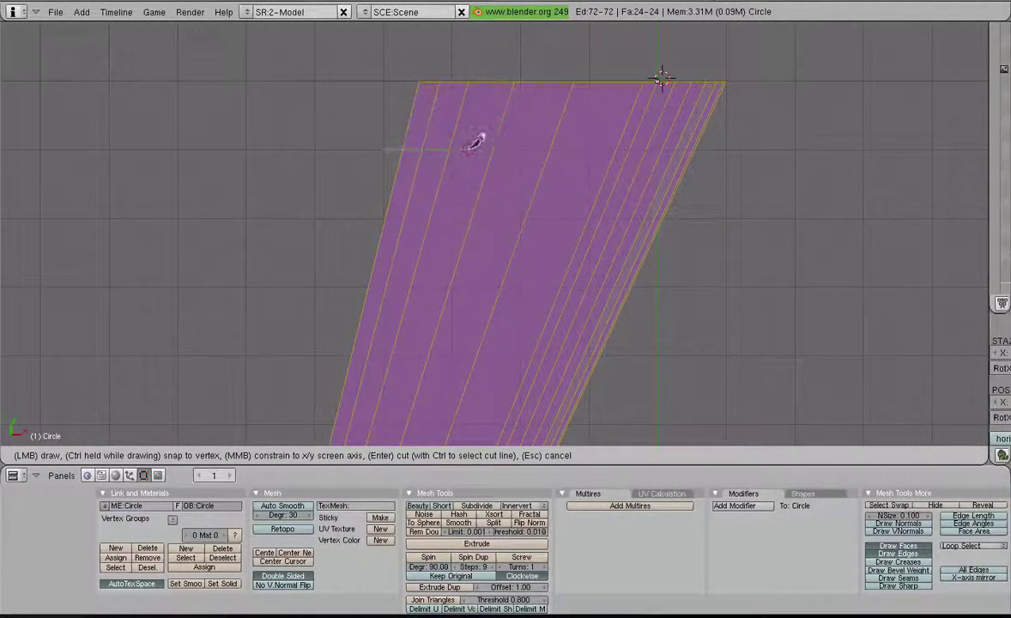
click(465, 150)
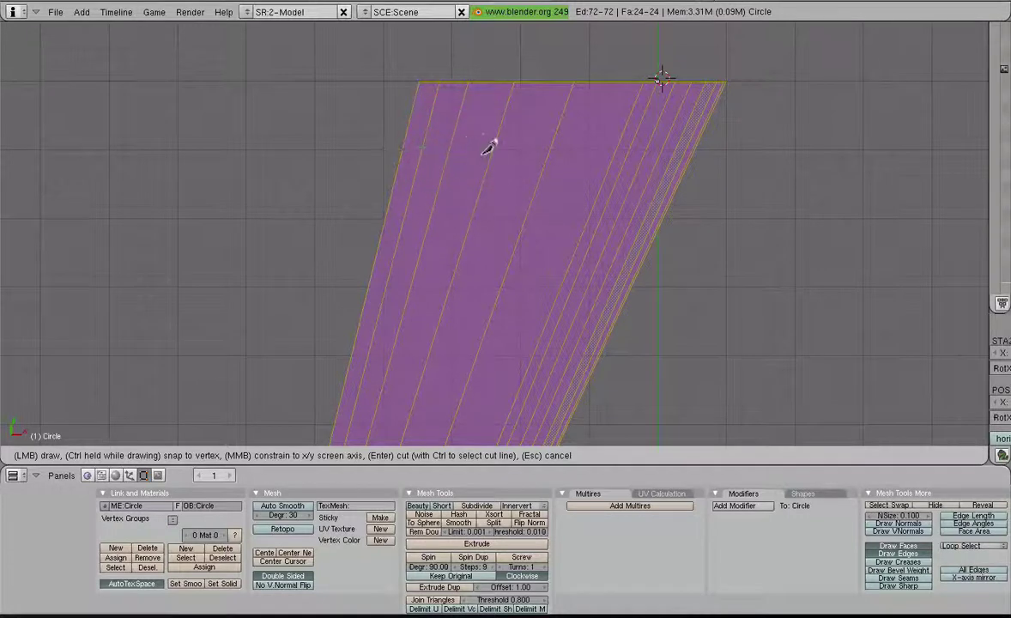
click(498, 149)
key(Return)
Cut a second knife line across the edge strips for the flap's other end.
key(a)
key(a)
middle_drag(508, 225, 566, 141)
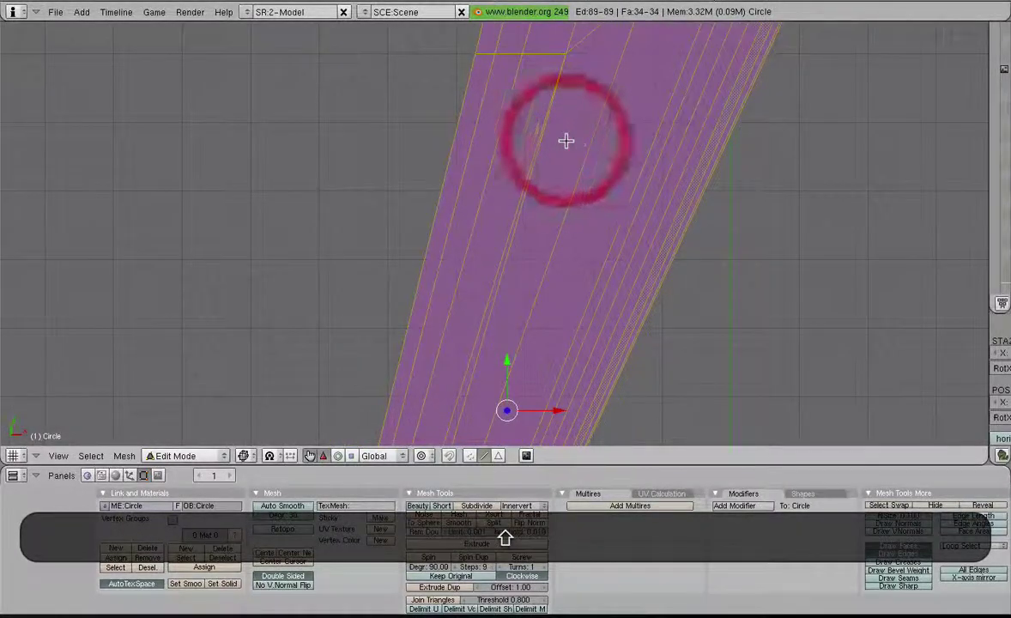
key(k)
click(565, 140)
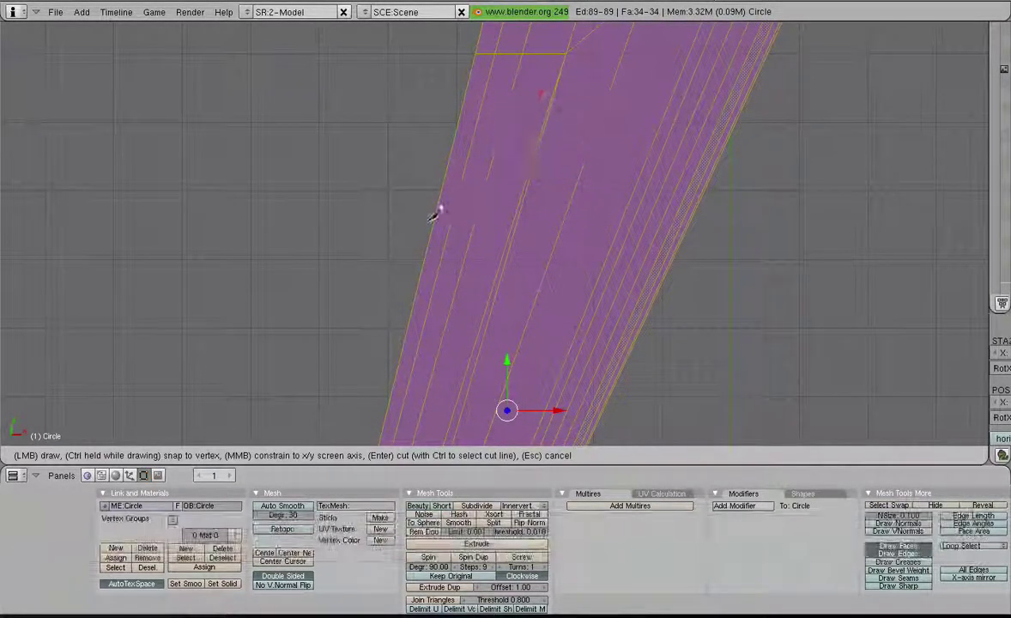
click(430, 214)
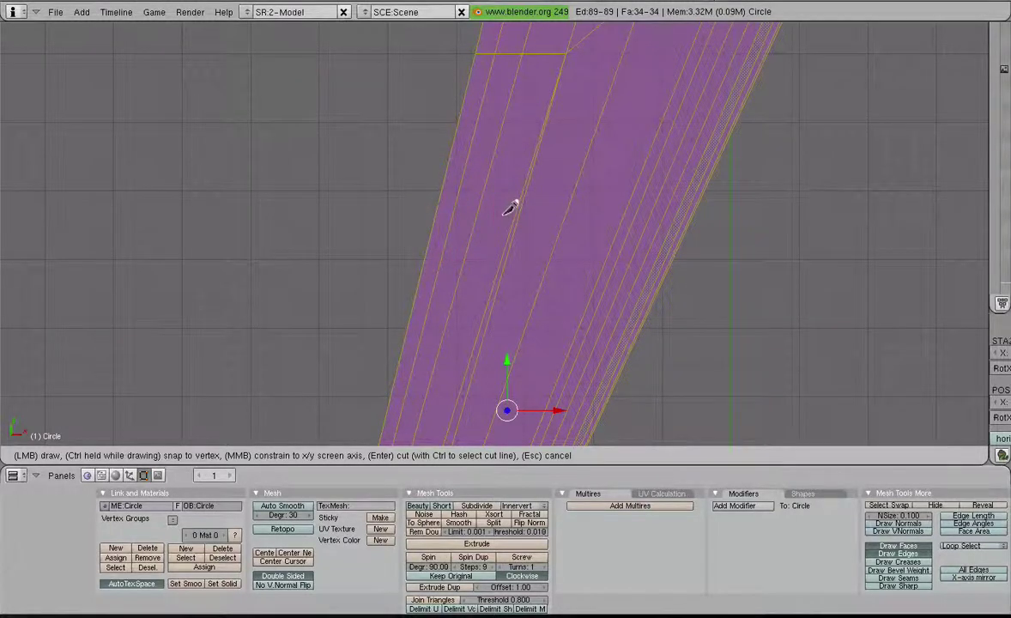
click(479, 222)
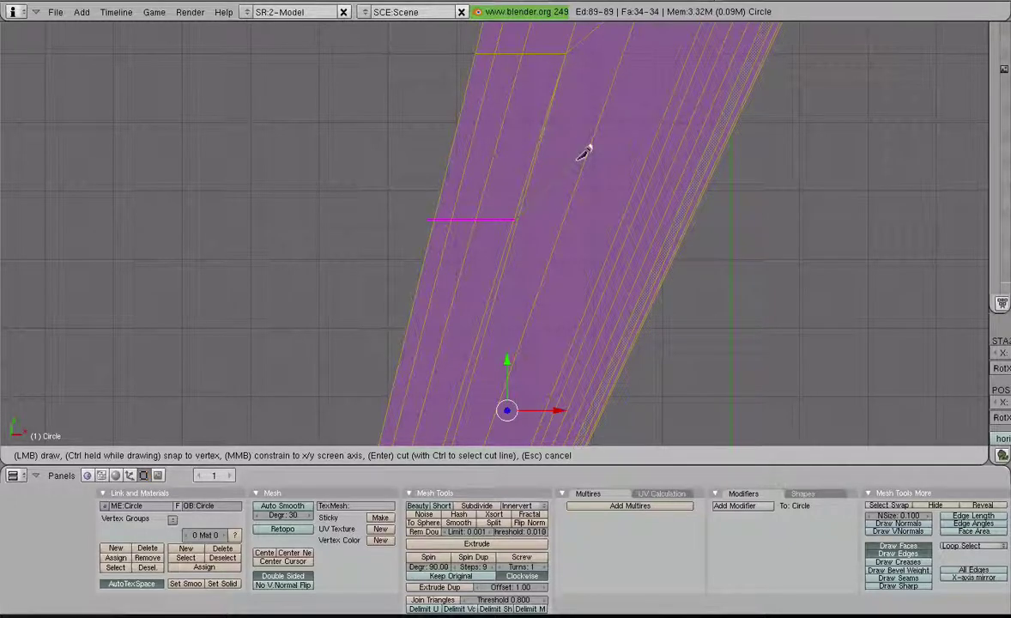
key(Return)
scroll(607, 233, up, 2)
In edge select mode, delete the stray edge left by the knife cut.
key(a)
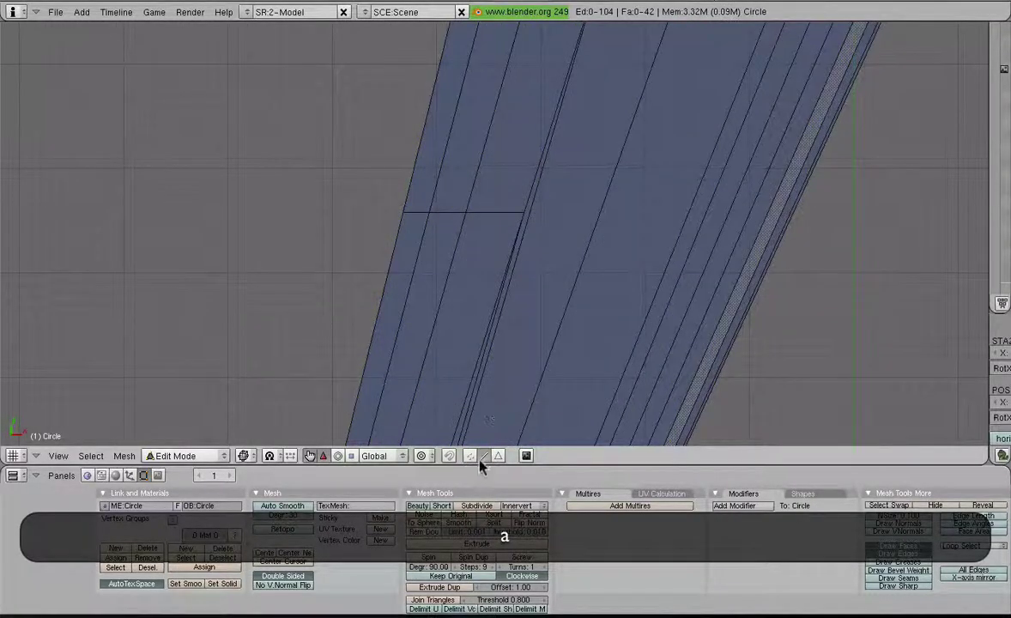
click(485, 456)
middle_drag(551, 279, 505, 335)
key(x)
mouse_move(490, 363)
middle_down()
mouse_move(501, 333)
mouse_move(474, 338)
middle_up()
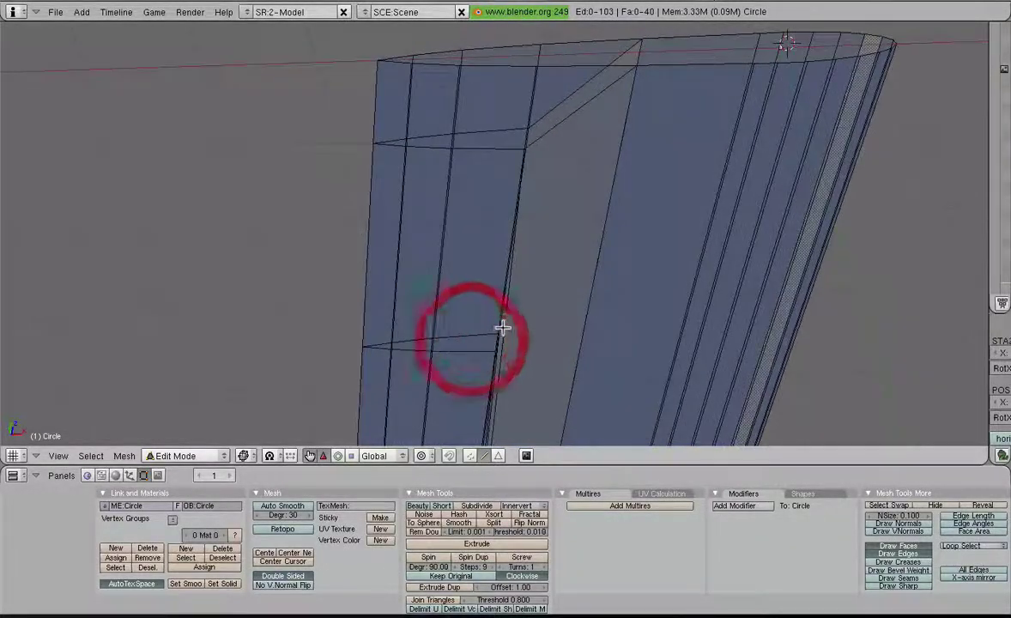
key(x)
click(504, 327)
Fill a new face between the two edges bordering the gap with Shift+F.
middle_drag(512, 282, 566, 246)
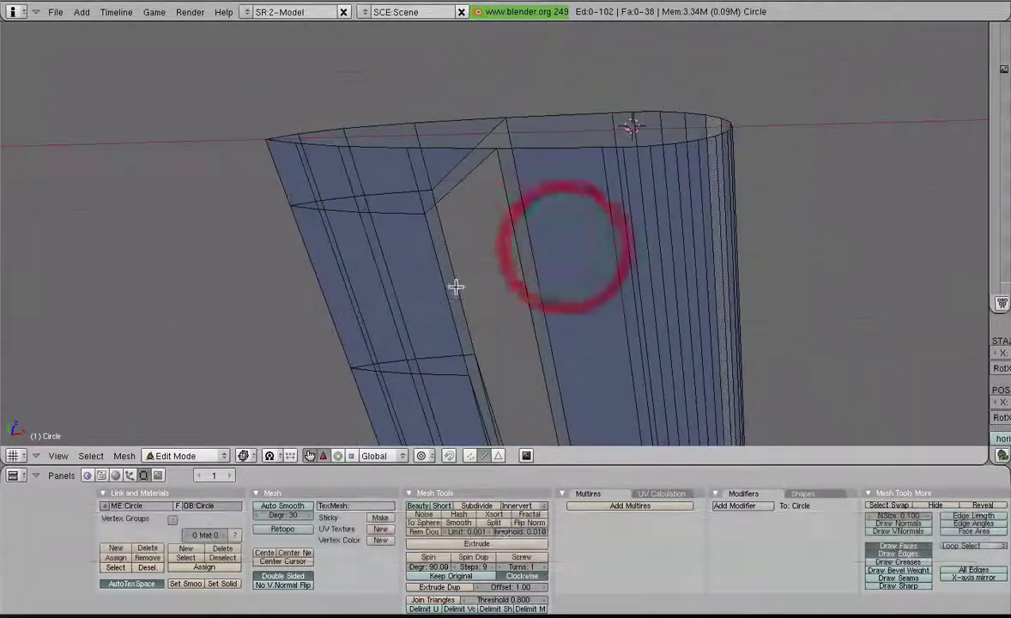
right_click(456, 286)
shift+right_click(537, 271)
key(shift+f)
right_click(447, 290)
shift+right_click(524, 284)
In face select mode, box-select the flap faces lying between the two cuts.
middle_drag(525, 284, 554, 368)
scroll(553, 294, up, 2)
shift+middle_drag(553, 294, 535, 417)
click(498, 456)
key(b)
drag(429, 163, 532, 300)
scroll(377, 241, down, 2)
middle_drag(377, 241, 569, 272)
Add one more face, then duplicate the flap faces in place and separate them into Circle.001.
scroll(538, 330, up, 3)
shift+right_click(538, 329)
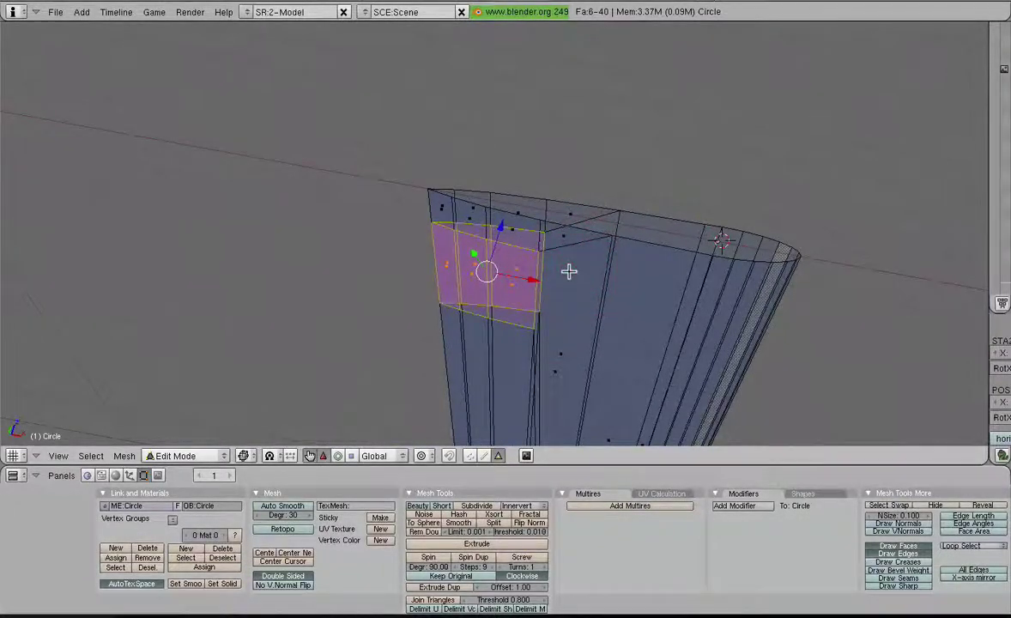
key(shift)
key(shift+d)
right_click(573, 274)
key(p)
click(571, 273)
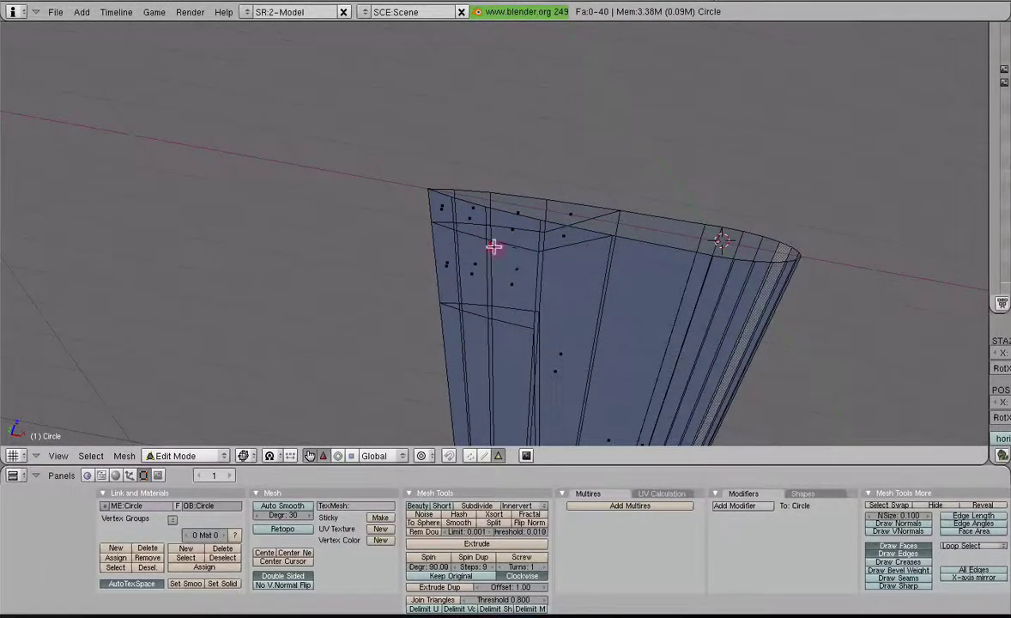
Delete the wing's face strips where the flap sits, undoing one wrong deletion.
middle_drag(493, 250, 502, 230)
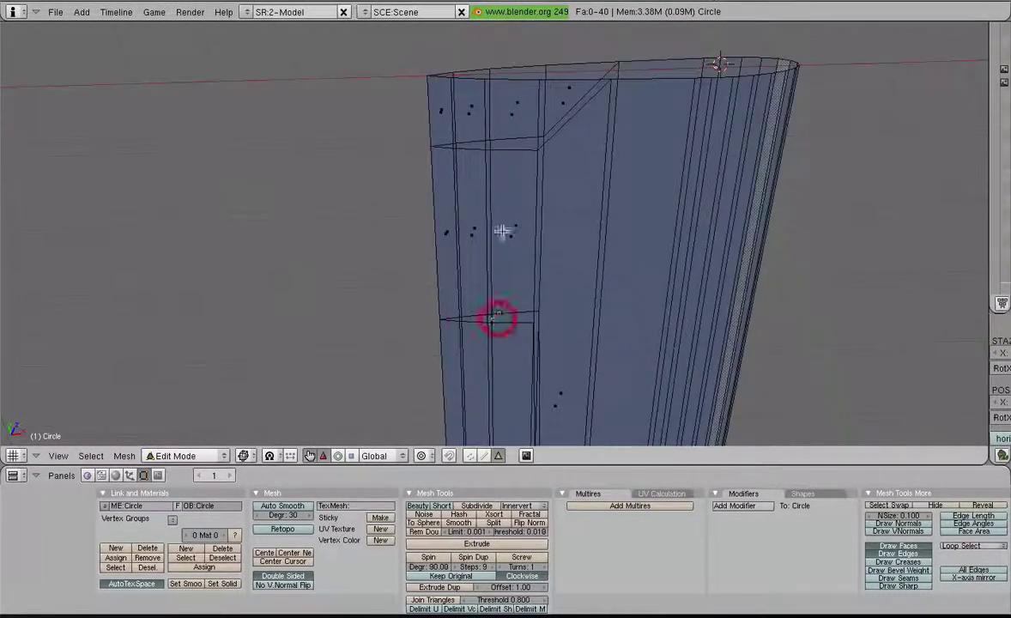
right_click(461, 252)
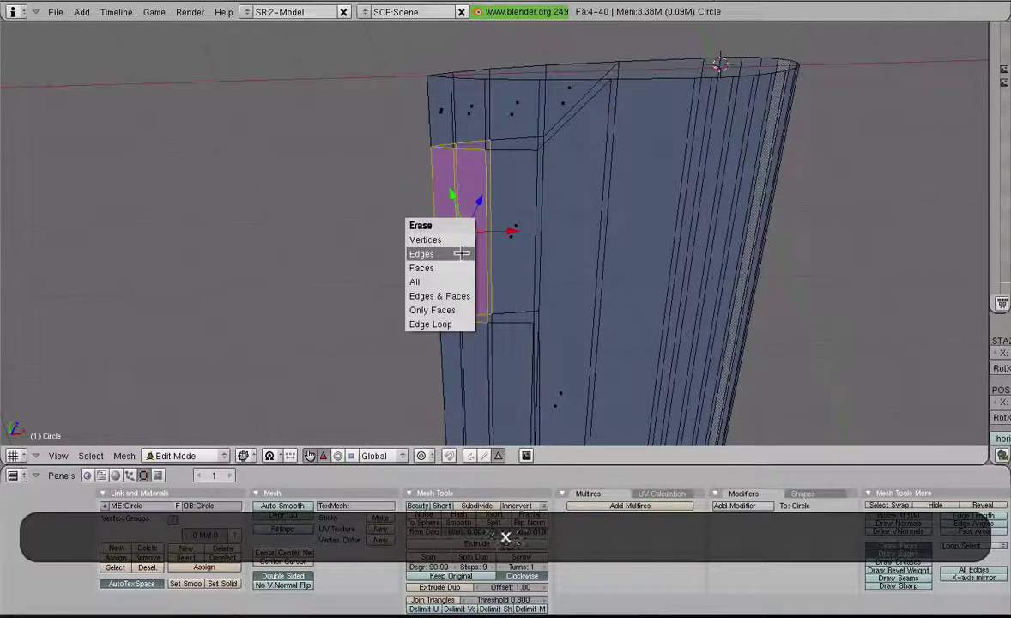
click(384, 256)
key(ctrl+z)
key(x)
click(386, 274)
mouse_move(584, 311)
middle_down()
mouse_move(524, 283)
mouse_move(463, 300)
middle_up()
right_click(463, 300)
key(x)
click(455, 306)
Leave the wing's edit mode and start editing Circle.001 in wireframe display.
mouse_move(527, 273)
middle_down()
mouse_move(449, 280)
mouse_move(571, 334)
mouse_move(581, 327)
middle_up()
key(z)
key(Tab)
middle_drag(510, 262, 555, 181)
right_click(493, 278)
key(Tab)
key(z)
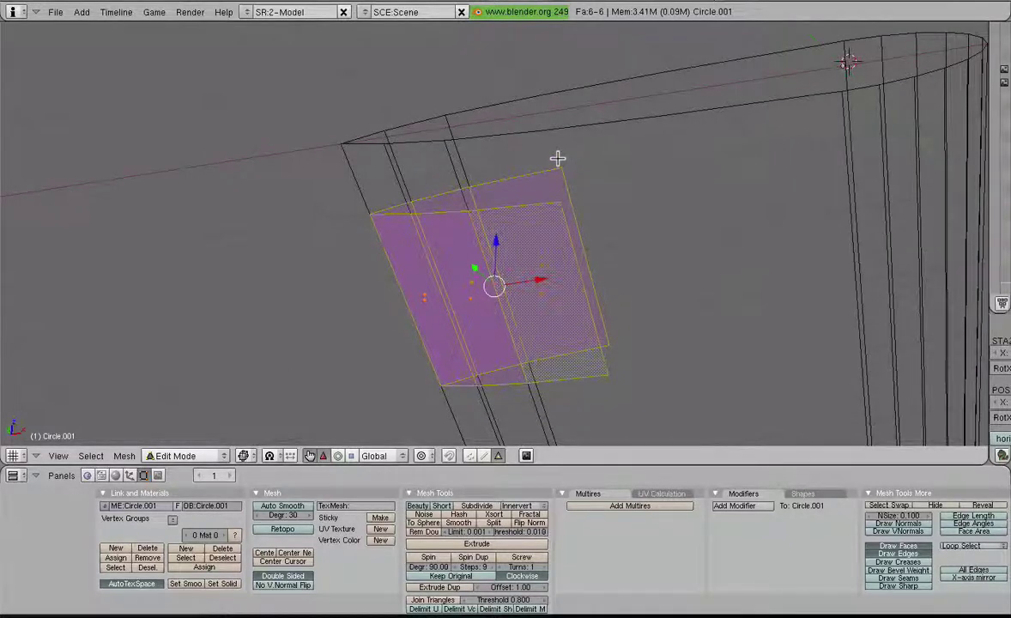
In vertex select mode, select two flap vertices forming one edge, from a low edge-on view.
middle_drag(518, 253, 522, 279)
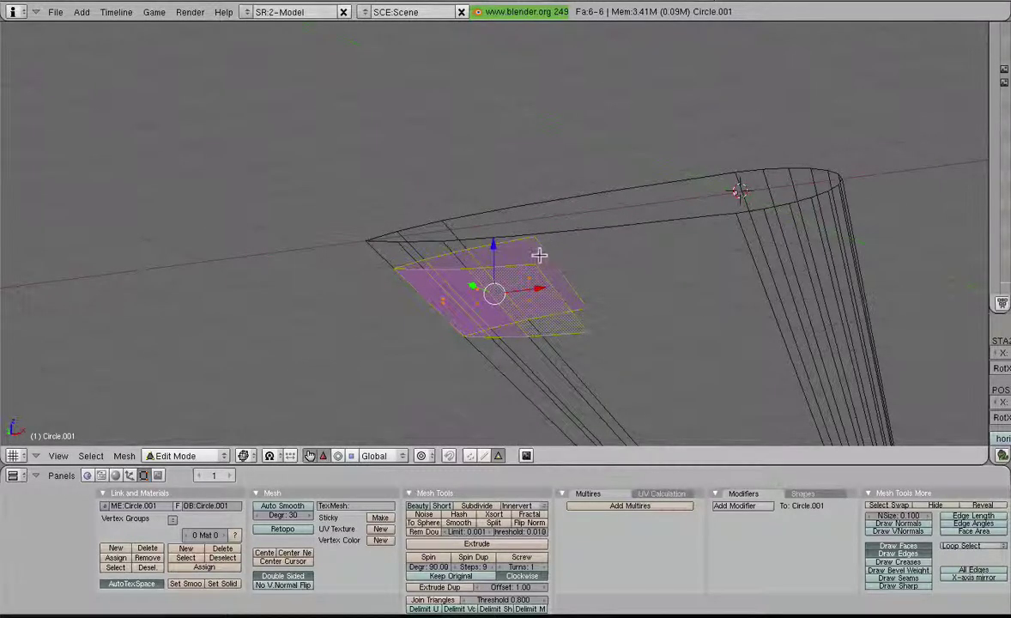
click(469, 455)
right_click(593, 305)
shift+right_click(535, 227)
key(g)
right_click(558, 230)
middle_drag(554, 258, 540, 254)
middle_click(515, 245)
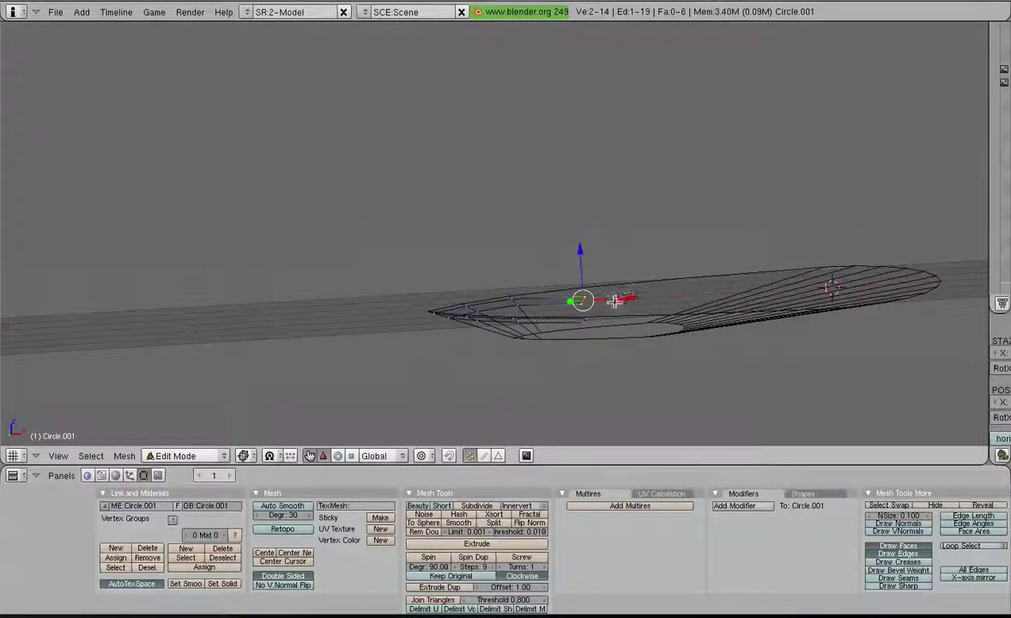
Lower the selected flap edge slightly along Z.
middle_drag(612, 302, 620, 248)
drag(395, 250, 387, 255)
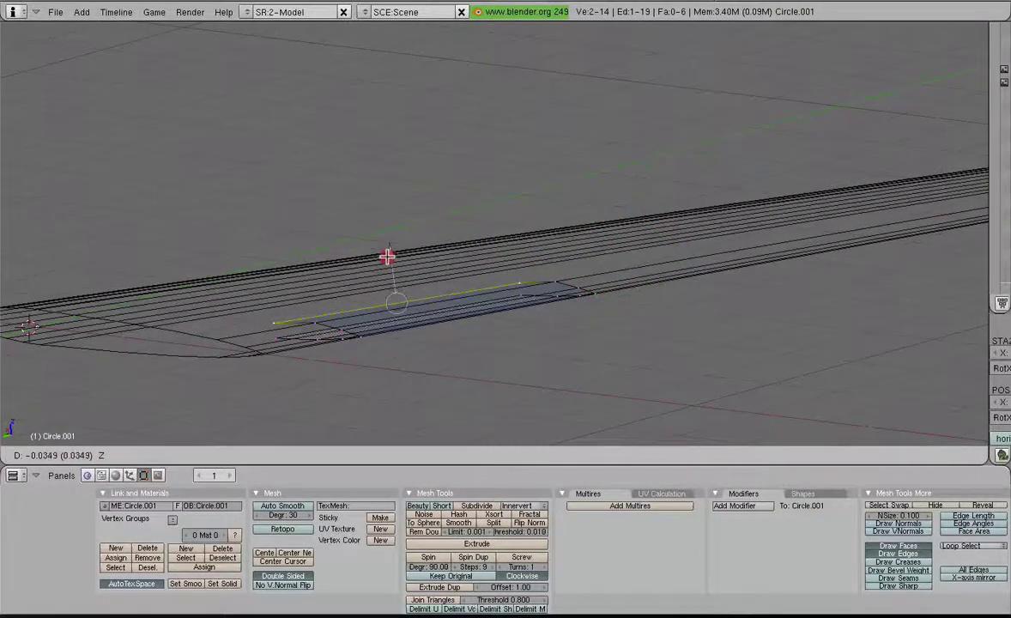
click(387, 256)
middle_drag(388, 256, 533, 331)
Select the whole flap and knife-cut it through the edge midpoints.
right_click(454, 356)
key(a)
right_click(444, 299)
key(a)
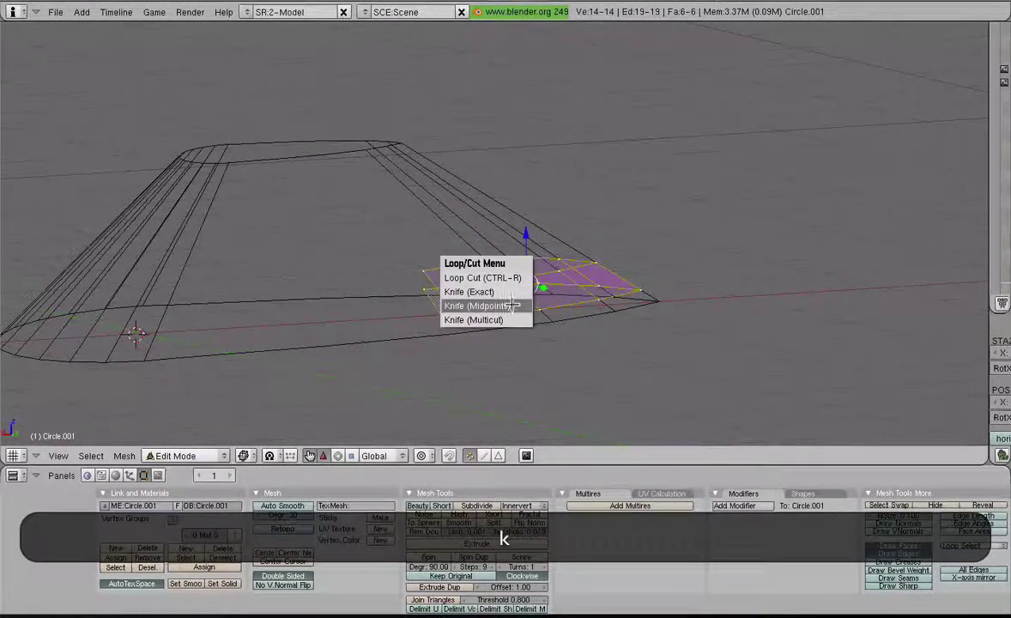
click(511, 306)
drag(440, 237, 514, 366)
key(Return)
Lower the two new midline vertices along Z to give the flap camber.
scroll(508, 370, up, 3)
key(a)
right_click(399, 289)
shift+right_click(398, 283)
key(g)
key(z)
click(408, 279)
mouse_move(408, 279)
middle_down()
mouse_move(460, 294)
mouse_move(429, 311)
mouse_move(436, 316)
middle_up()
In edge select mode, fill two side faces between the flap's upper and lower edges.
key(a)
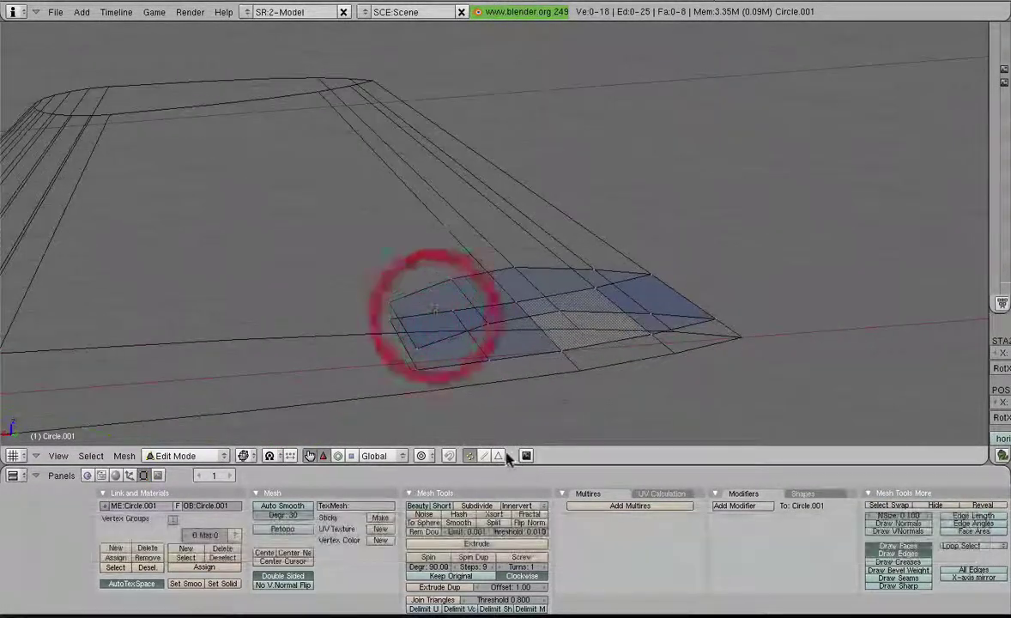
click(484, 456)
right_click(446, 356)
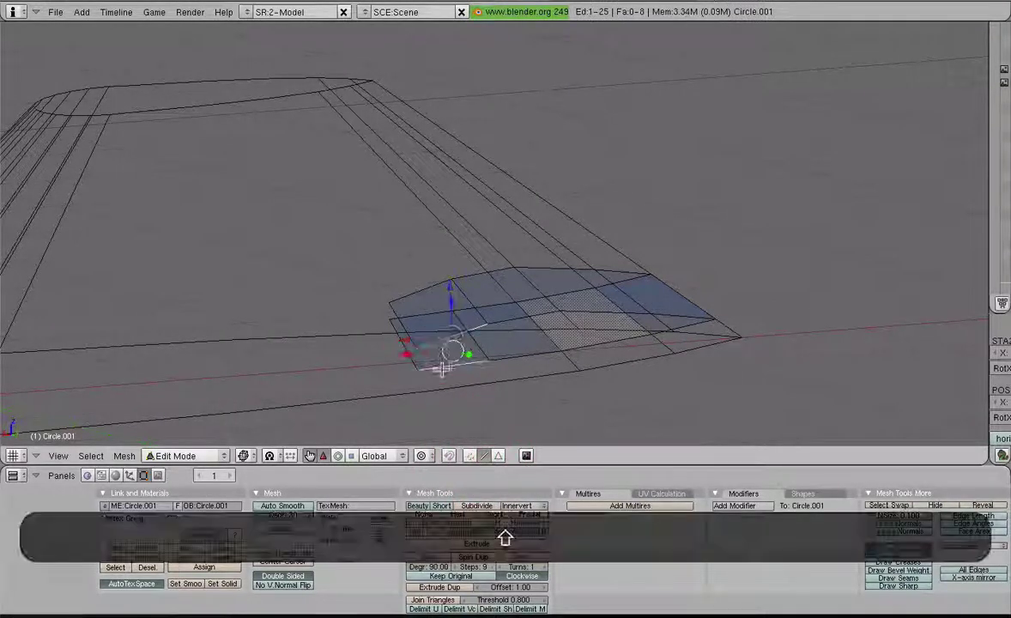
shift+right_click(493, 350)
key(shift+f)
right_click(558, 339)
shift+right_click(491, 344)
key(shift+f)
Fill the remaining open faces at the flap's right tip and left end.
right_click(596, 345)
shift+right_click(672, 320)
key(shift+f)
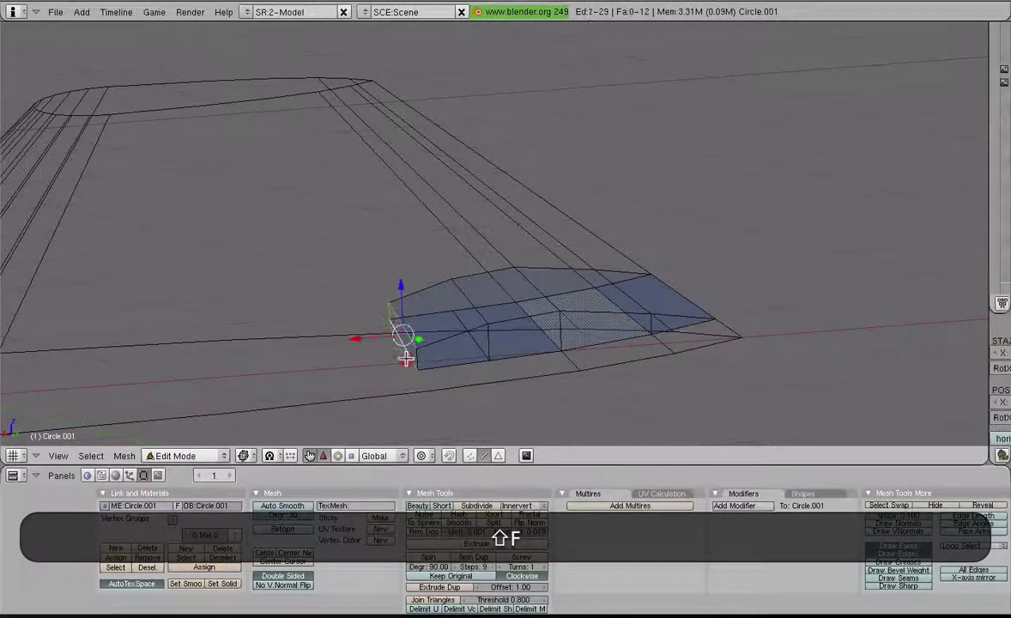
middle_drag(405, 358, 500, 397)
key(shift+f)
right_click(435, 368)
right_click(273, 361)
shift+right_click(287, 362)
key(shift+f)
Switch to top view (numpad 7), zoom out and pan to frame the flap beside the wing.
key(a)
middle_drag(298, 356, 506, 333)
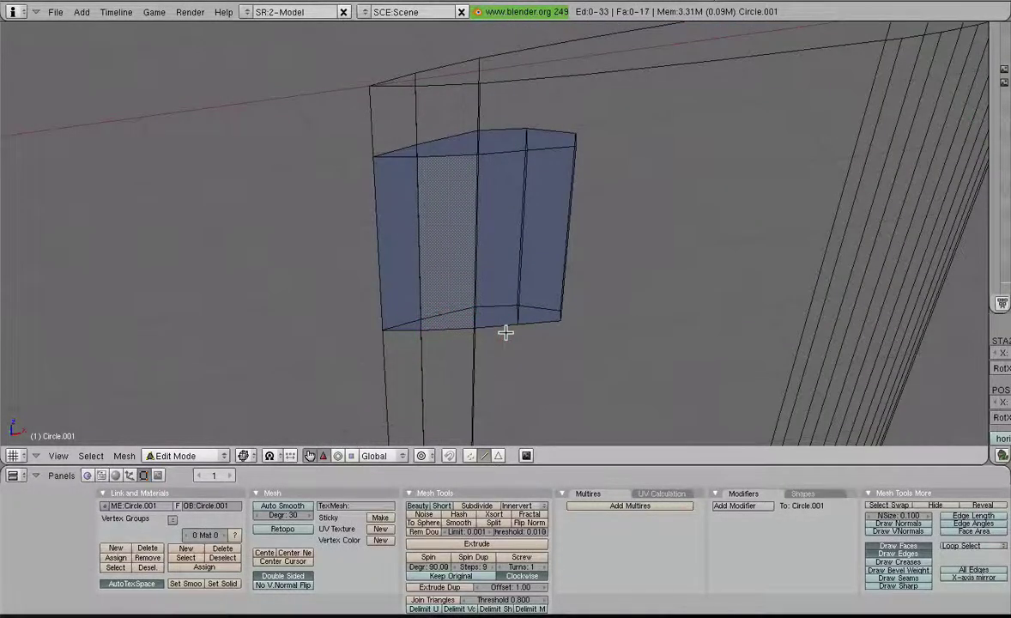
key(KP_7)
scroll(558, 265, down, 3)
shift+middle_drag(558, 265, 532, 314)
Switch the view to solid shading and re-enter Circle.001 edit mode with all faces selected.
key(Tab)
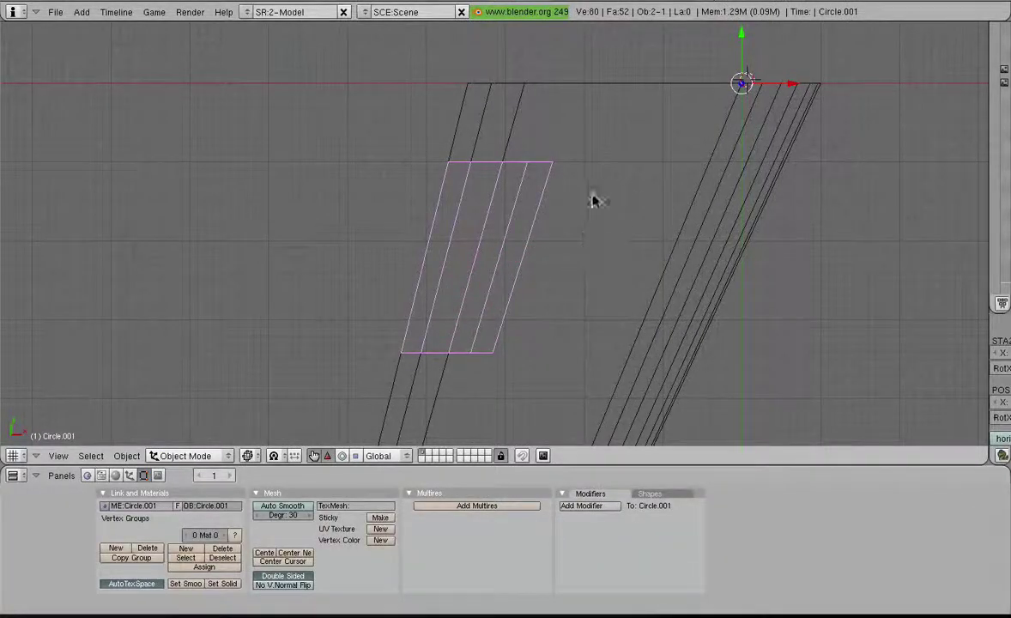
scroll(584, 211, up, 2)
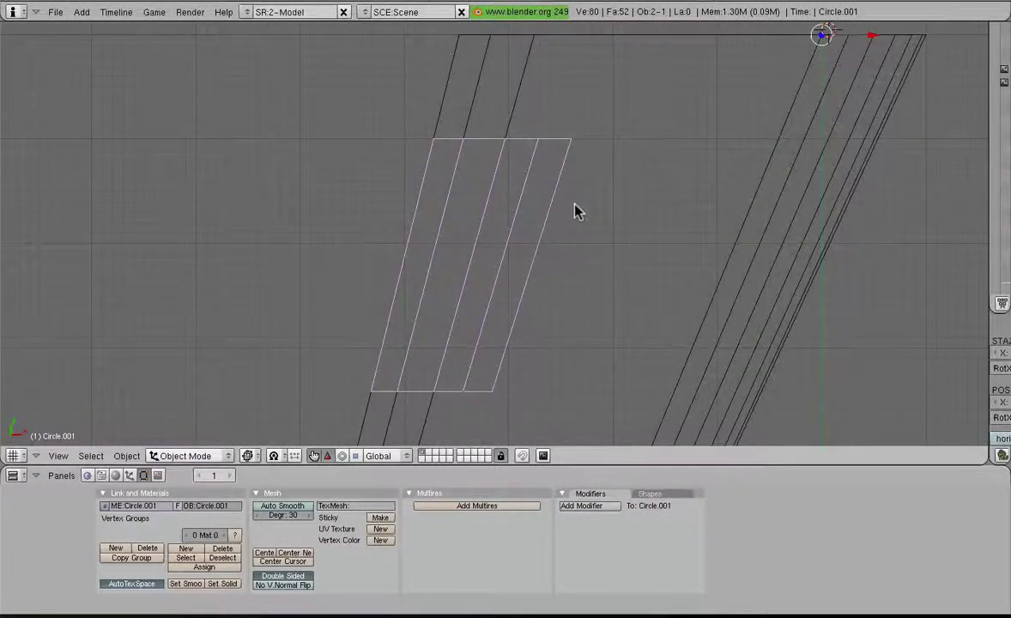
key(z)
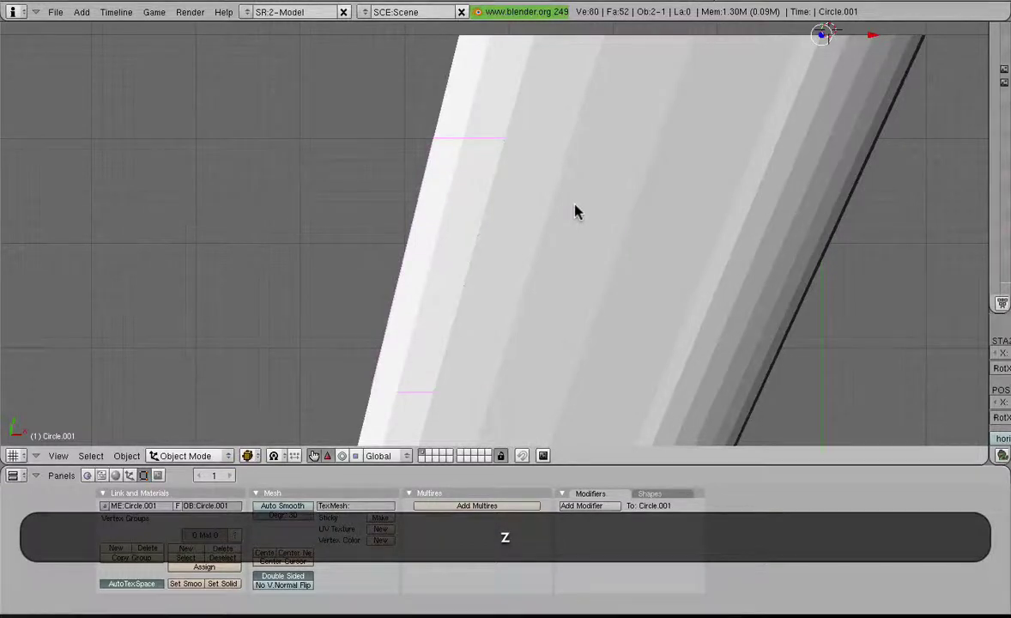
key(Tab)
key(a)
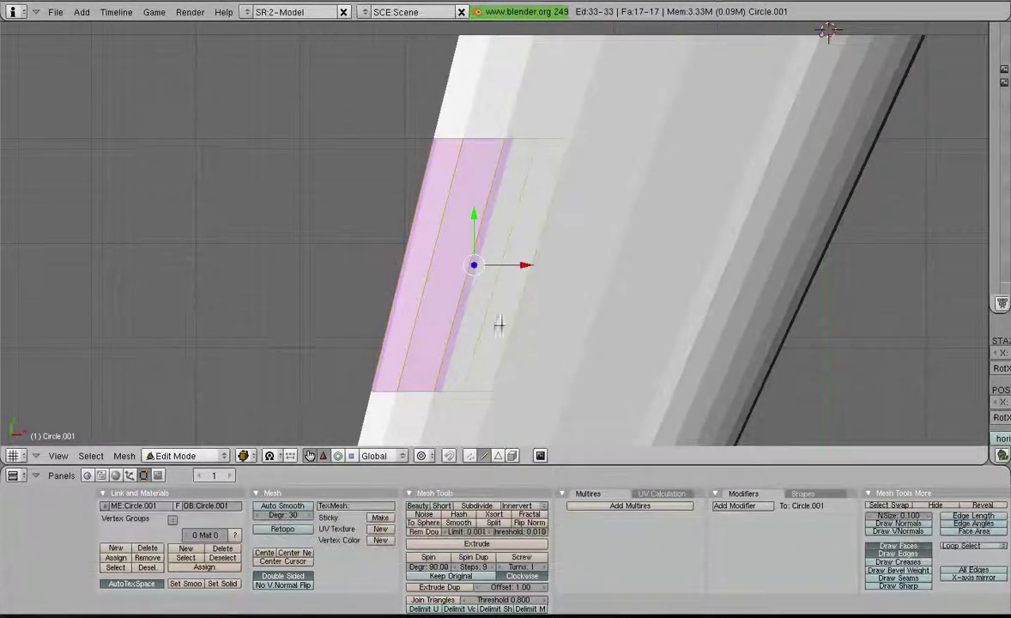
Try extruding the flap faces sideways along X, then undo it.
key(e)
key(x)
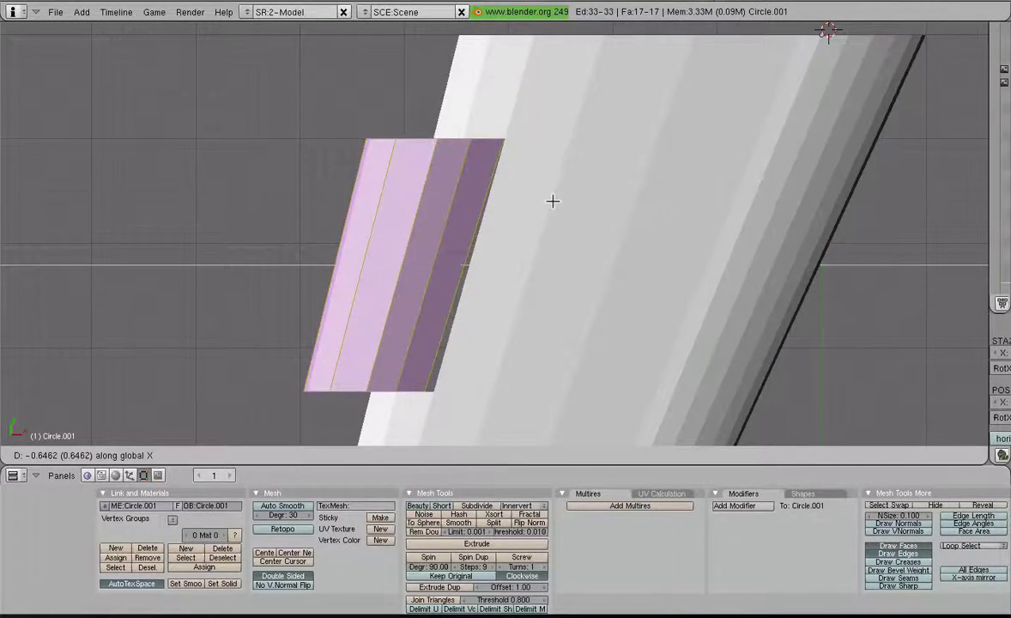
click(553, 200)
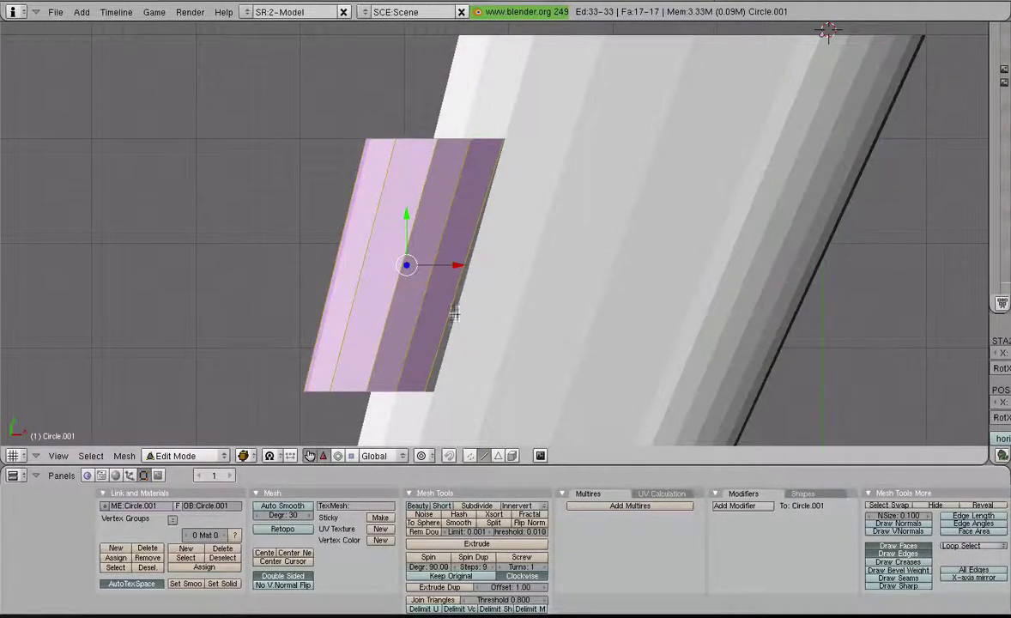
scroll(474, 331, up, 4)
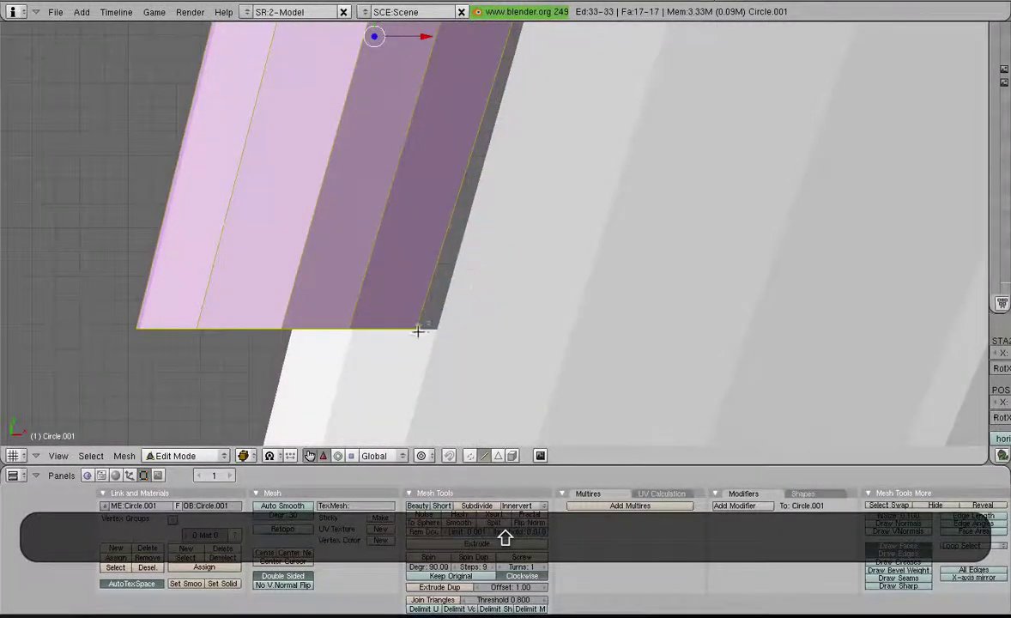
scroll(406, 306, down, 4)
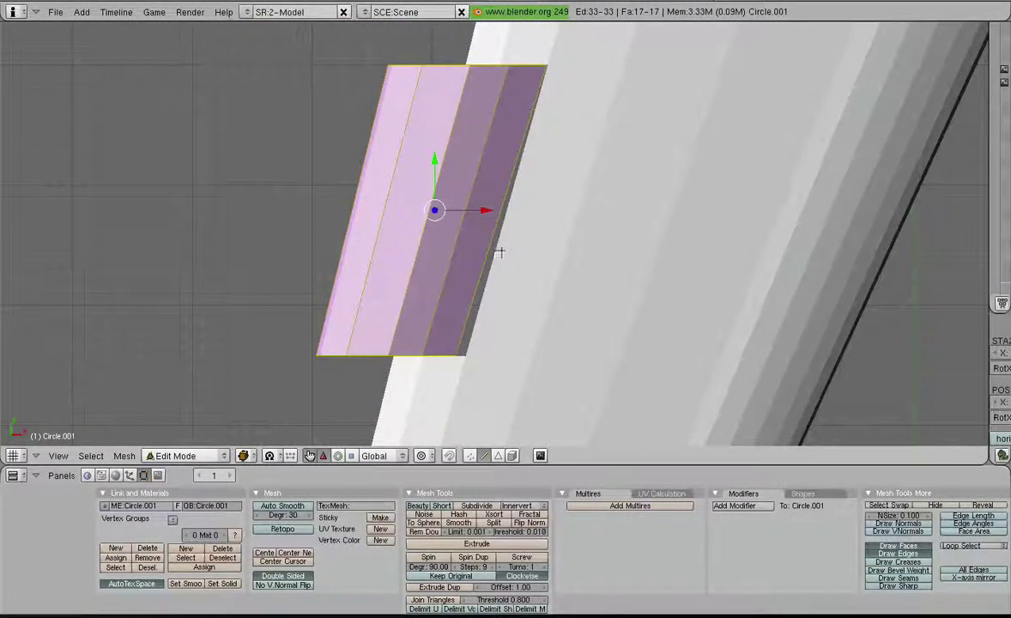
key(ctrl+z)
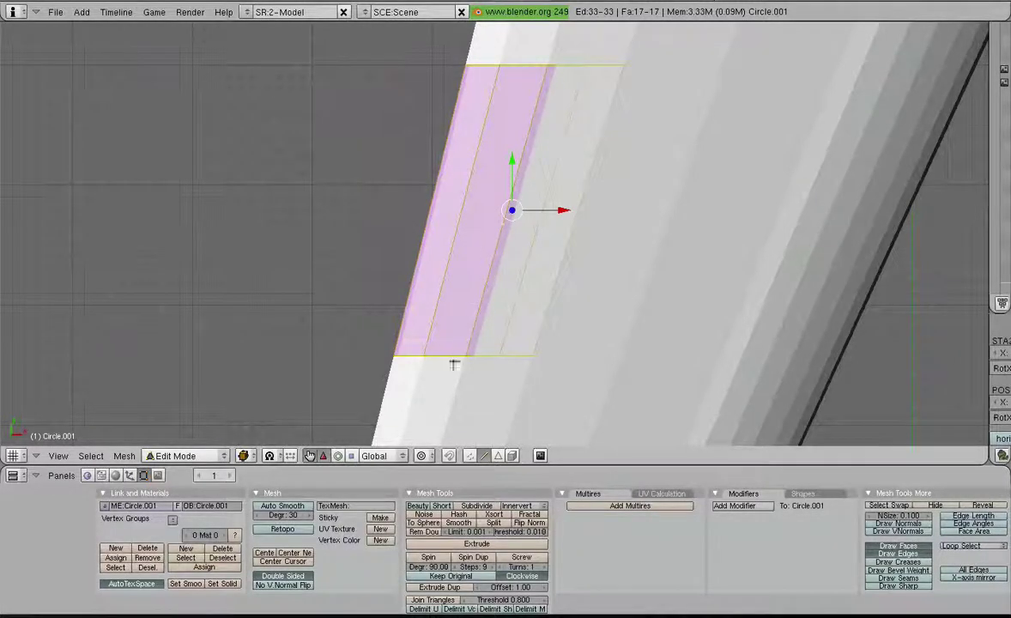
Extrude the flap faces along X again, inspect the result, and undo it.
key(e)
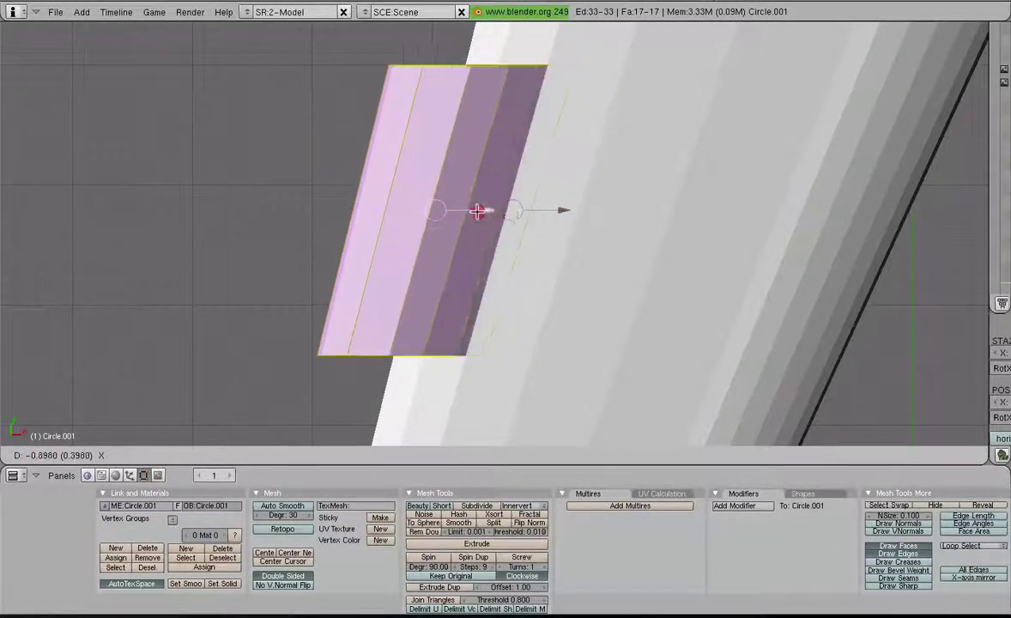
click(564, 157)
middle_drag(565, 158, 678, 104)
middle_drag(553, 158, 596, 80)
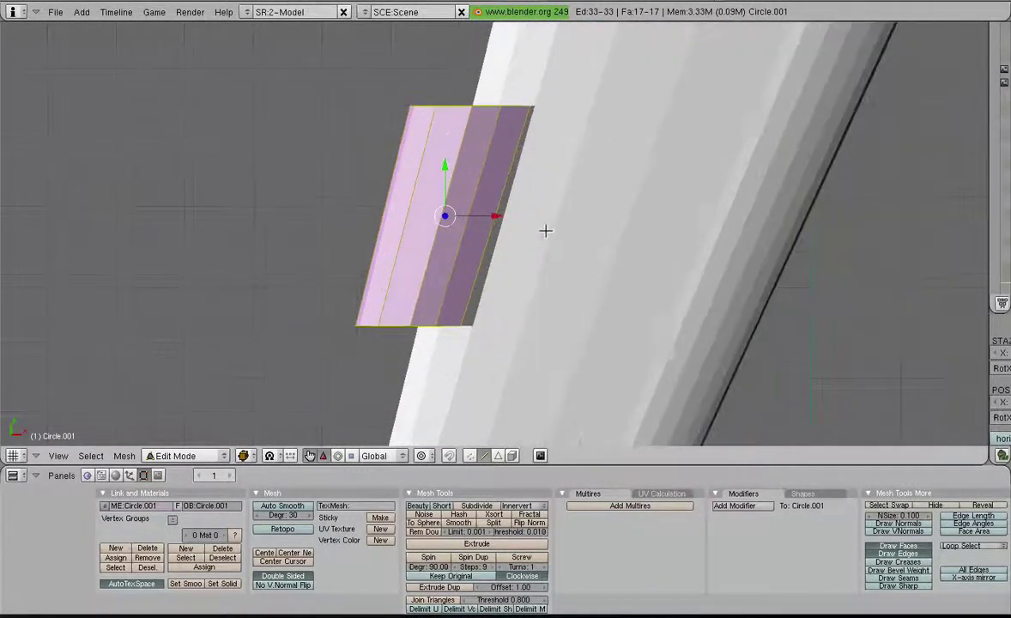
scroll(545, 230, up, 2)
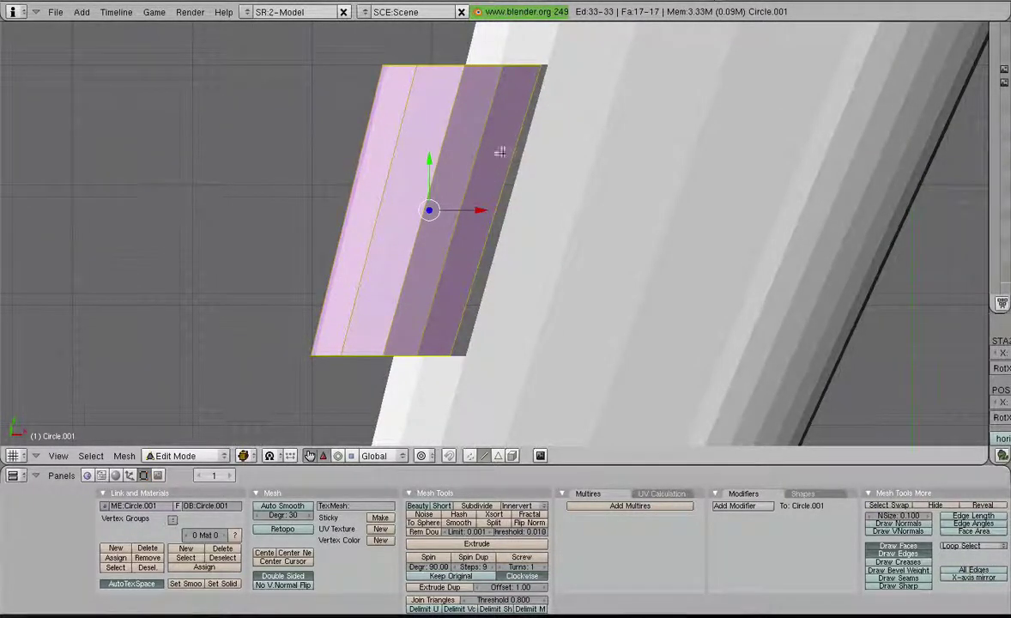
key(ctrl+z)
Separate the selected wing faces into a new object, Circle.002, and start editing it.
key(Tab)
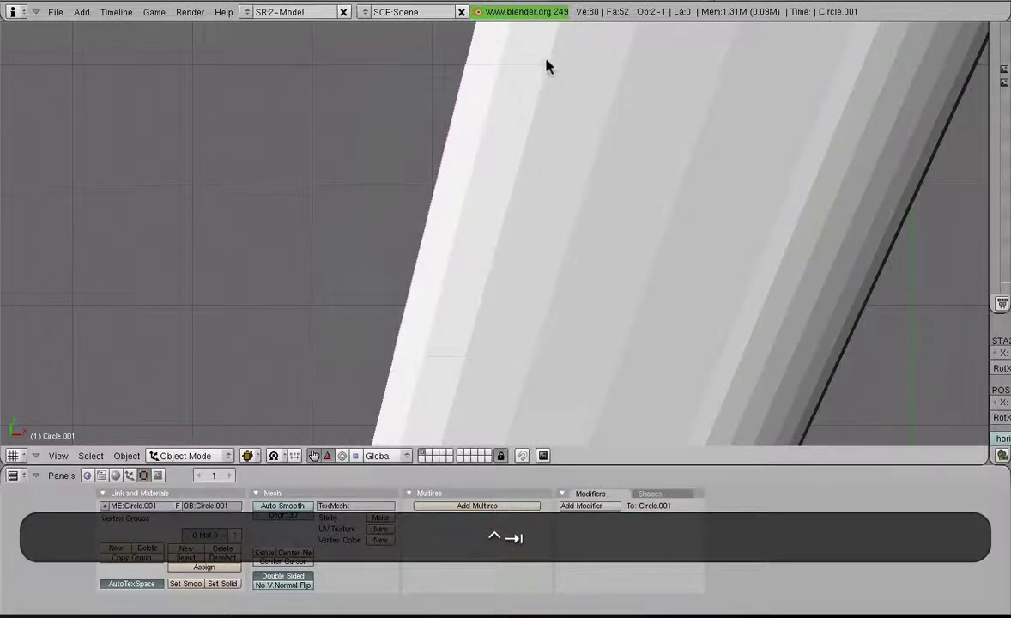
right_click(548, 39)
key(Tab)
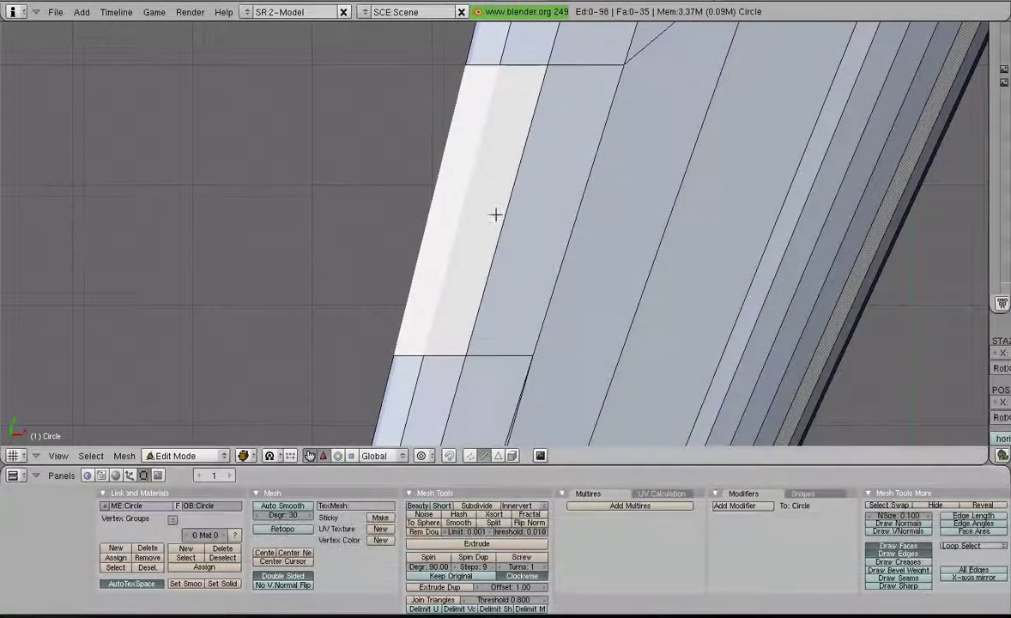
key(p)
click(508, 206)
key(Tab)
right_click(512, 203)
key(Tab)
In wireframe display, slide the Circle.002 geometry sideways along X.
scroll(677, 101, down, 3)
scroll(555, 233, up, 2)
key(z)
drag(558, 216, 561, 215)
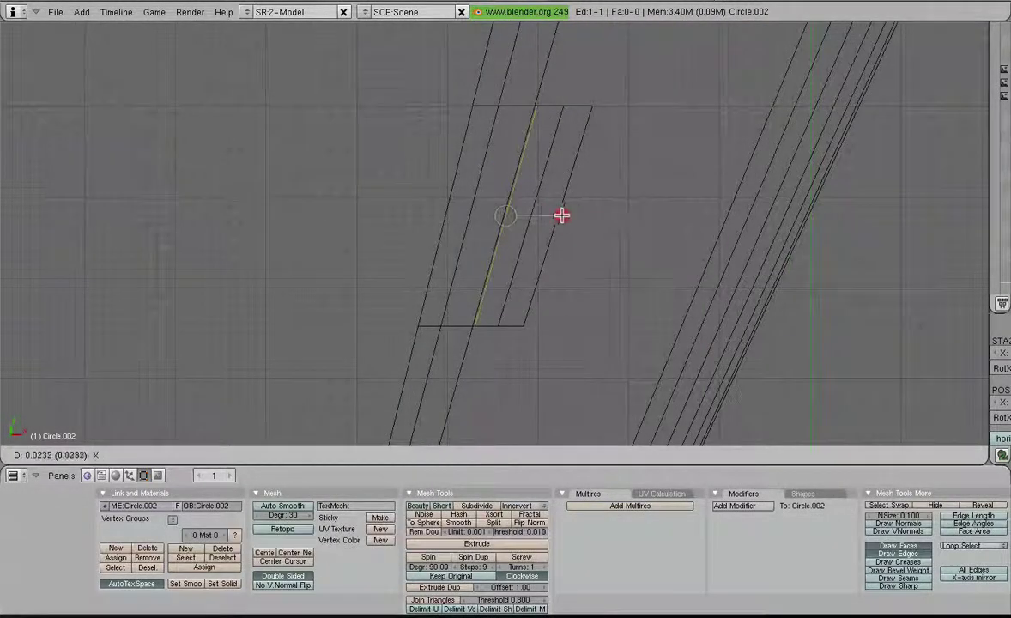
click(614, 218)
Move Circle.002's slanted edge along X to fit, then select its top vertex.
scroll(626, 203, up, 6)
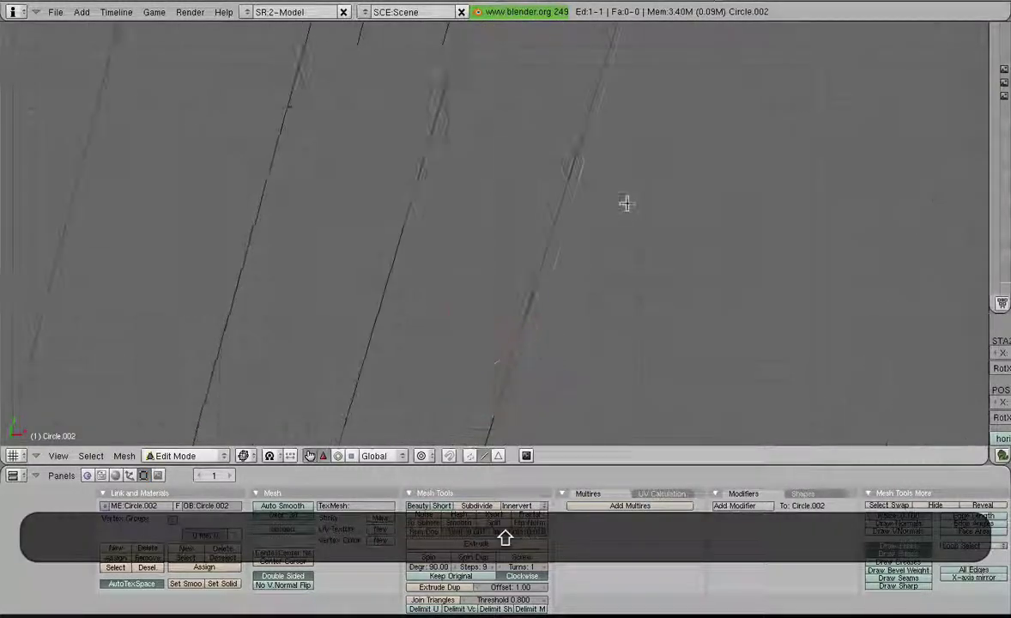
scroll(574, 330, up, 3)
shift+right_click(585, 320)
key(shift+g)
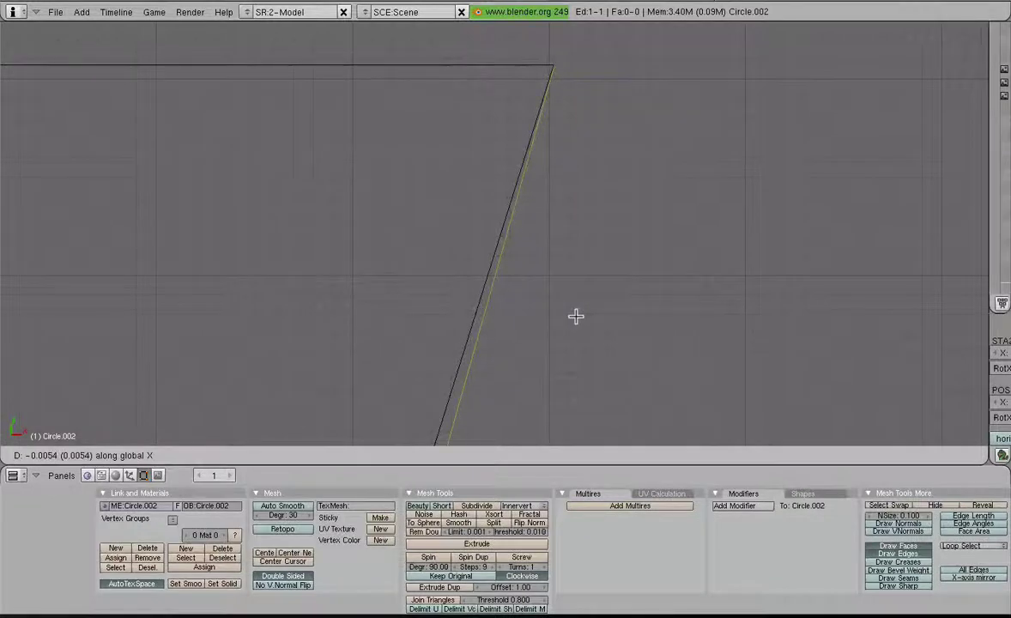
click(575, 316)
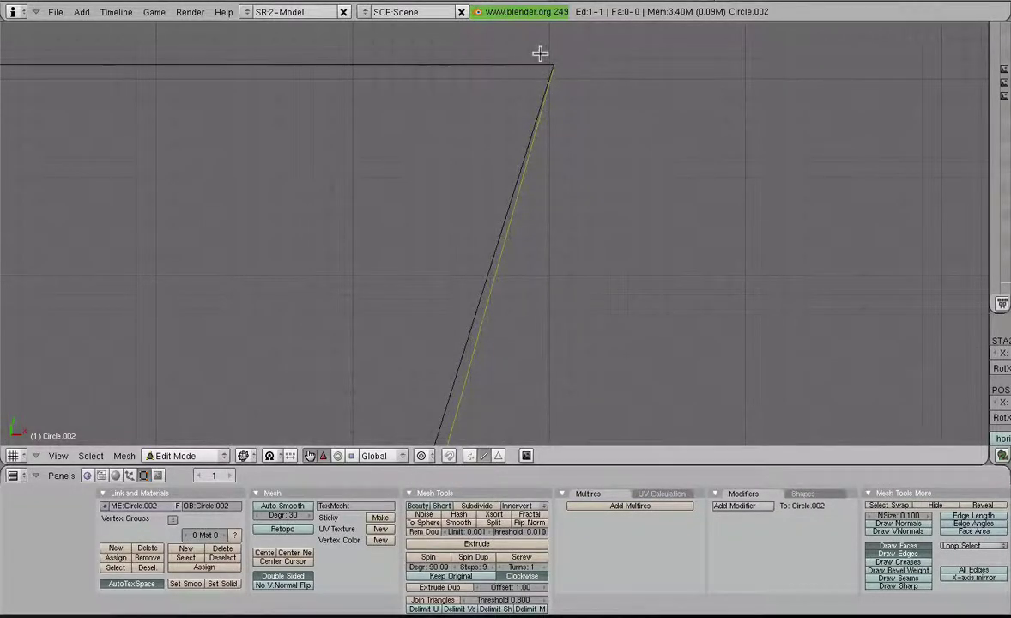
scroll(515, 233, down, 3)
shift+right_click(577, 124)
scroll(508, 301, up, 3)
Return to editing Circle.001 with nothing selected, in vertex select mode.
key(Tab)
right_click(488, 304)
key(Tab)
key(a)
click(466, 456)
Scale the selected vertex and the right strip's bottom vertices to widen the flap's bottom edge.
key(s)
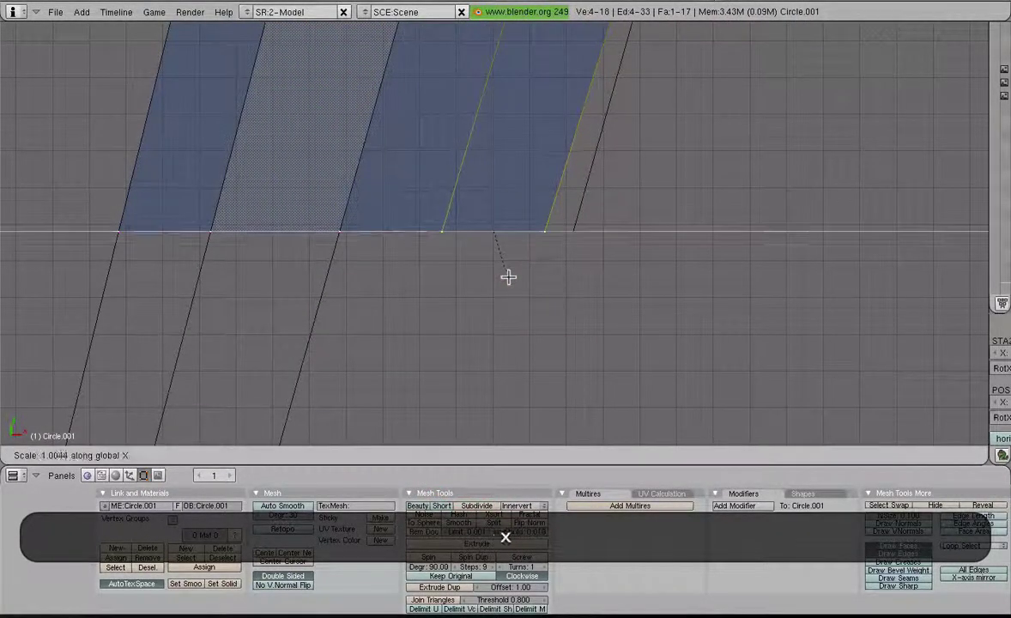
click(512, 278)
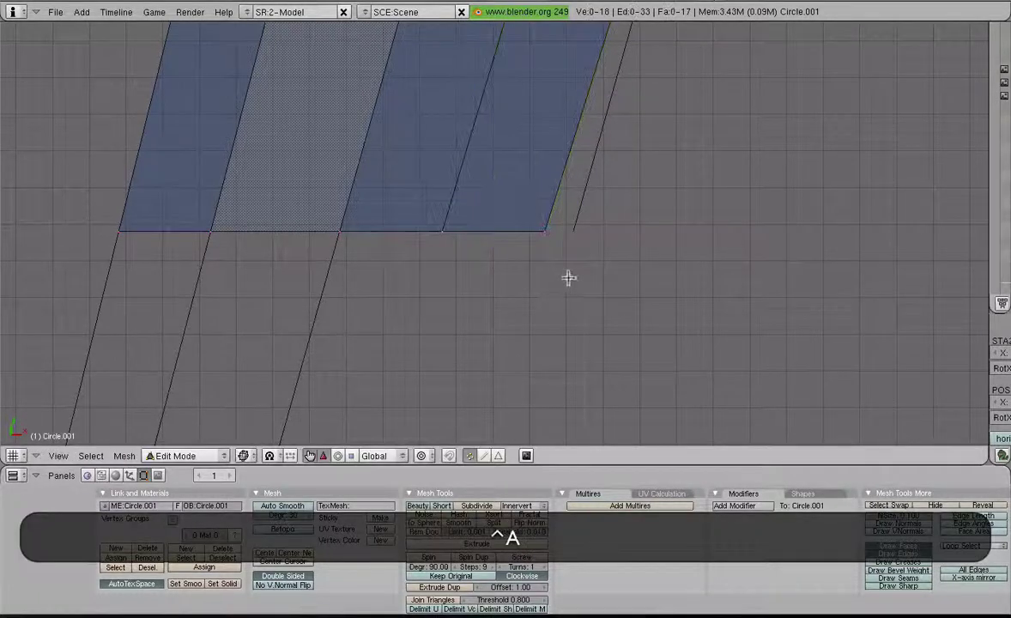
right_click(452, 293)
key(s)
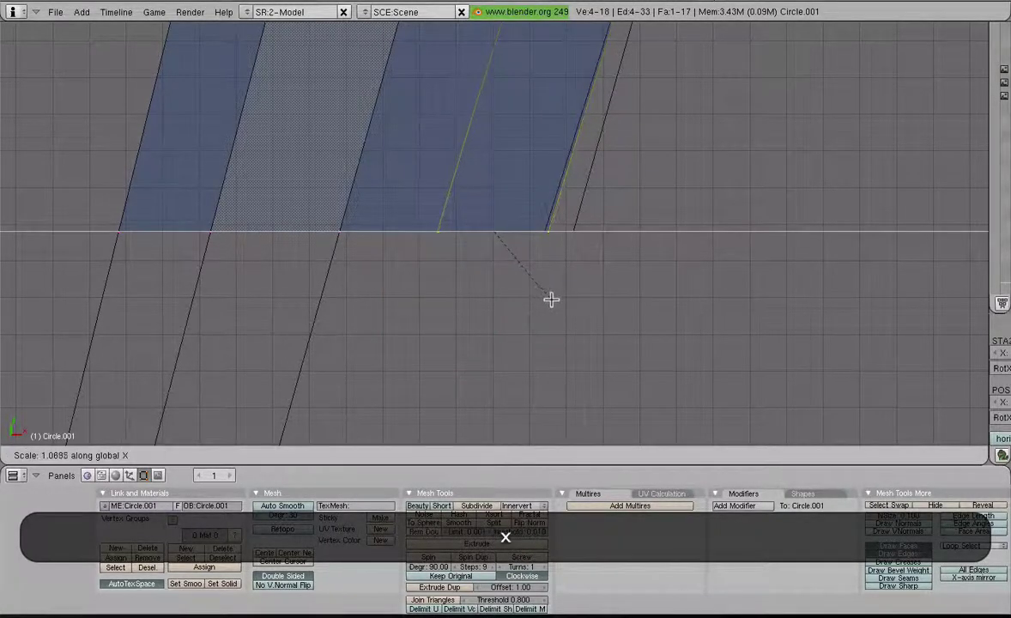
click(551, 298)
middle_drag(551, 298, 537, 271)
Scale the flap's bottom vertices along X by about 1.48.
right_click(539, 266)
key(s)
key(x)
key(0)
key(BackSpace)
click(562, 271)
Nudge the bottom edge slightly along X in top view, then select the main wing object.
key(KP_7)
key(shift+KP_7)
shift+middle_drag(563, 270, 474, 300)
drag(465, 262, 472, 263)
middle_drag(472, 263, 524, 357)
scroll(507, 301, up, 3)
key(Tab)
right_click(526, 361)
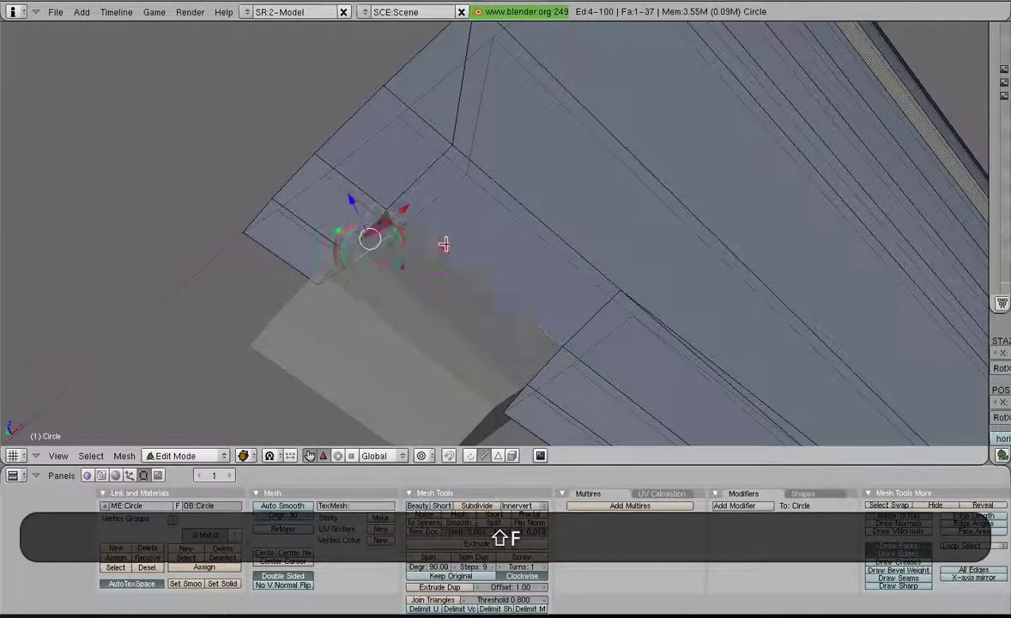
Fill a new face between two vertices on the wing's underside at the cutout.
key(a)
key(a)
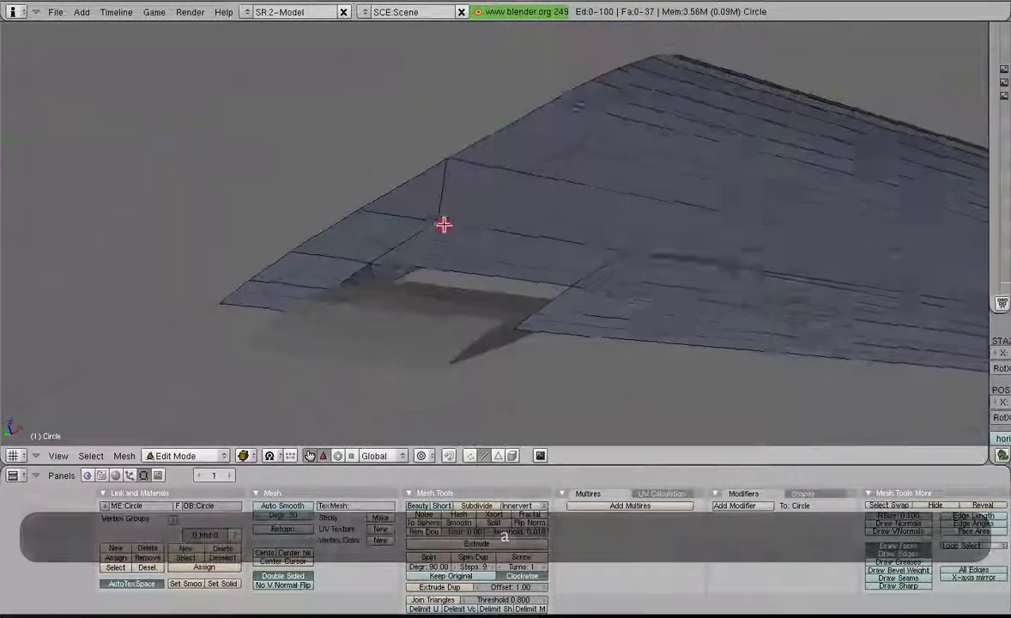
shift+right_click(427, 231)
key(shift+f)
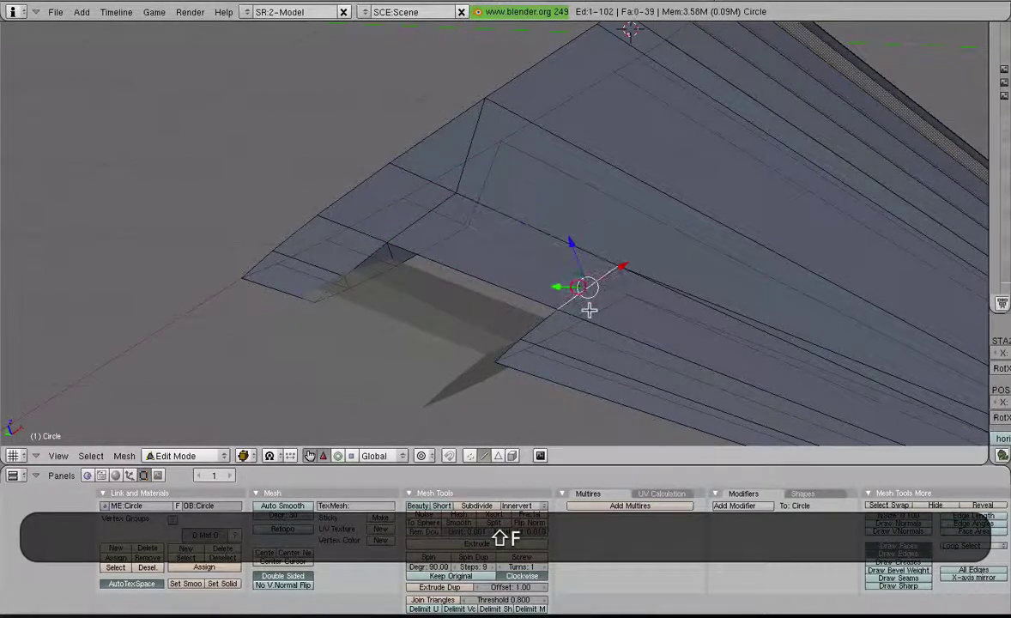
shift+right_click(546, 335)
key(shift+f)
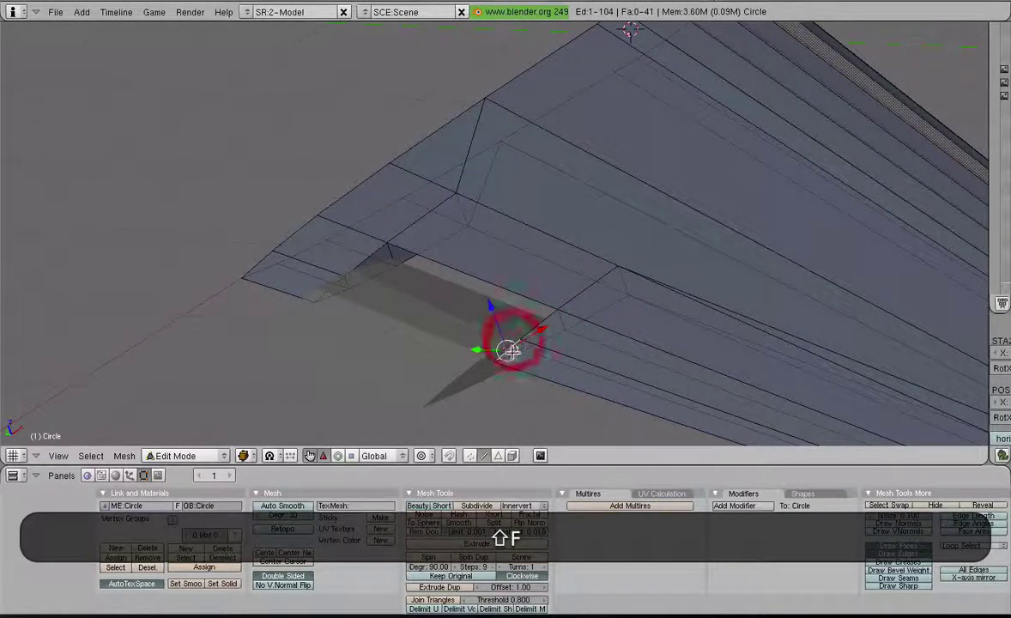
key(f)
key(a)
Select the flap faces in face mode and separate them into their own object.
click(512, 456)
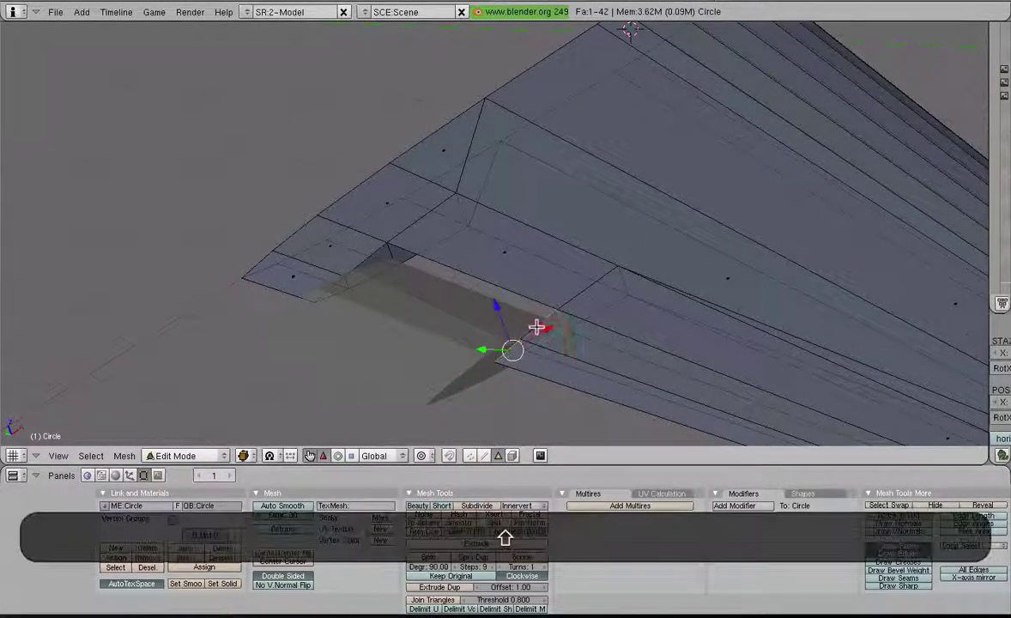
shift+right_click(532, 323)
shift+right_click(578, 293)
middle_drag(458, 296, 397, 284)
shift+right_click(401, 285)
shift+right_click(386, 258)
key(ctrl+z)
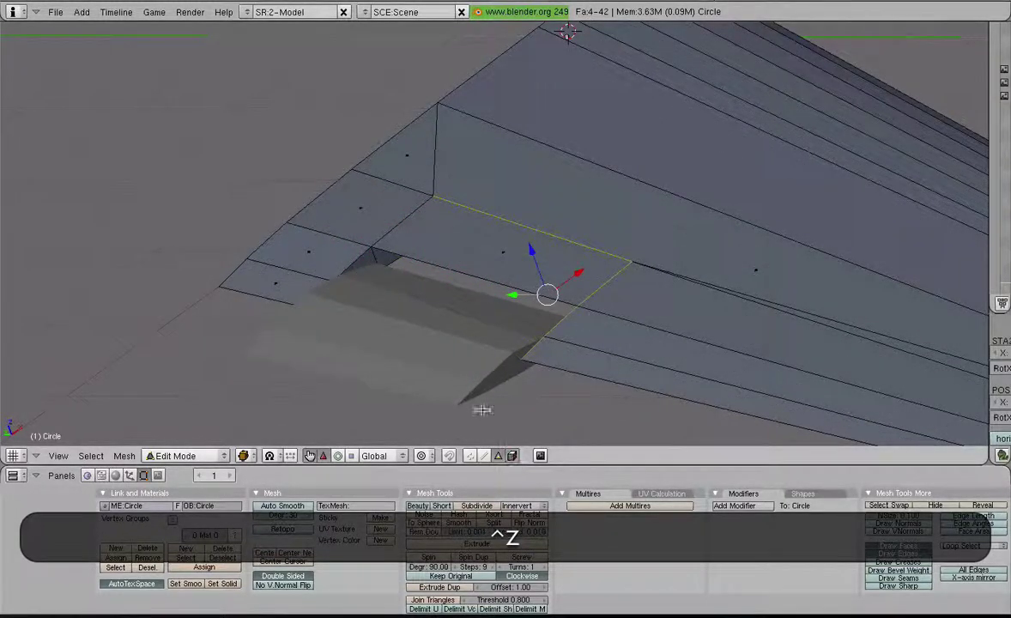
shift+right_click(338, 283)
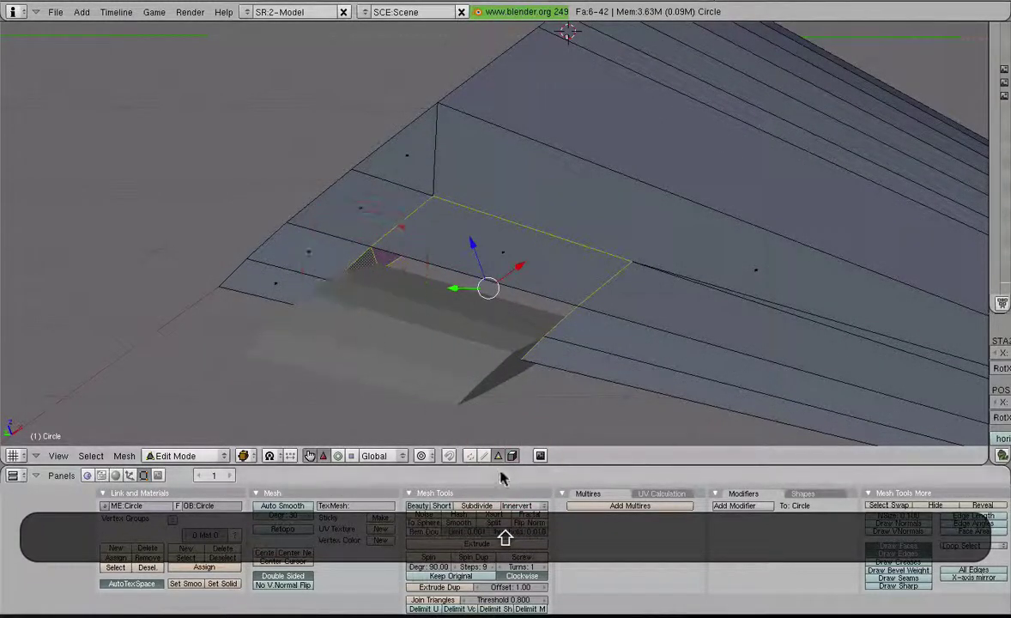
middle_drag(327, 294, 548, 296)
shift+right_click(623, 242)
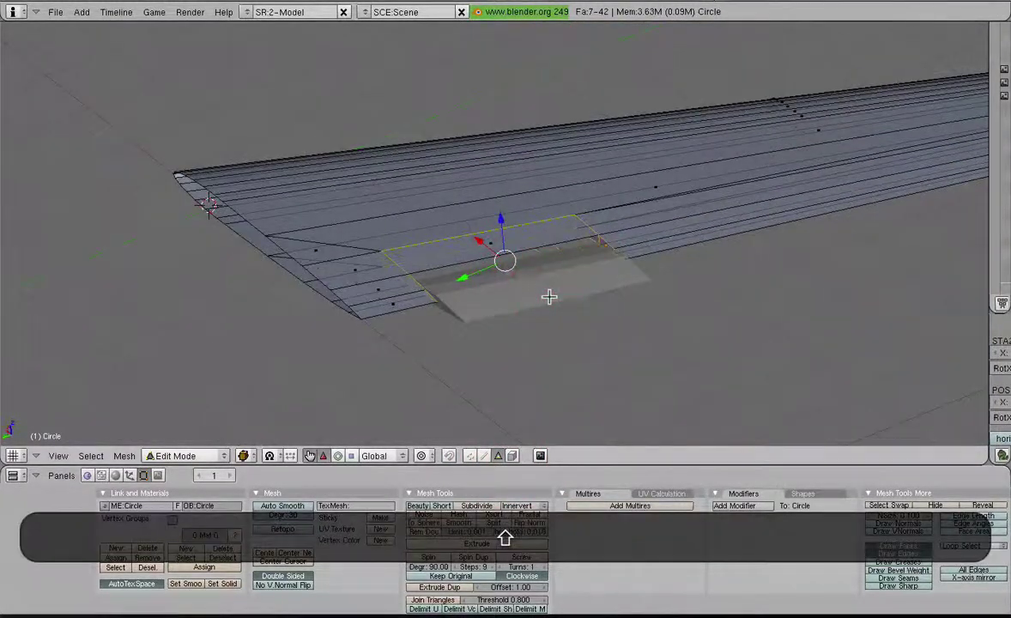
click(549, 297)
Duplicate the wing face behind the flap and separate the copy into its own object.
key(Tab)
right_click(594, 244)
right_click(582, 228)
key(Tab)
middle_drag(535, 293, 563, 294)
right_click(482, 241)
key(shift+d)
key(p)
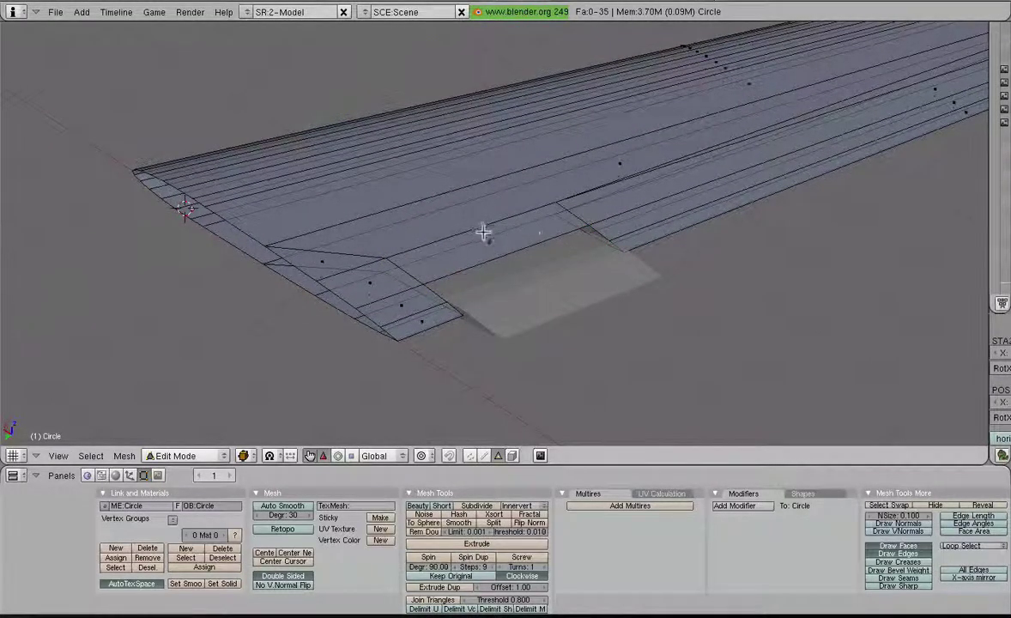
Switch to wireframe and delete the spare separated piece.
key(Tab)
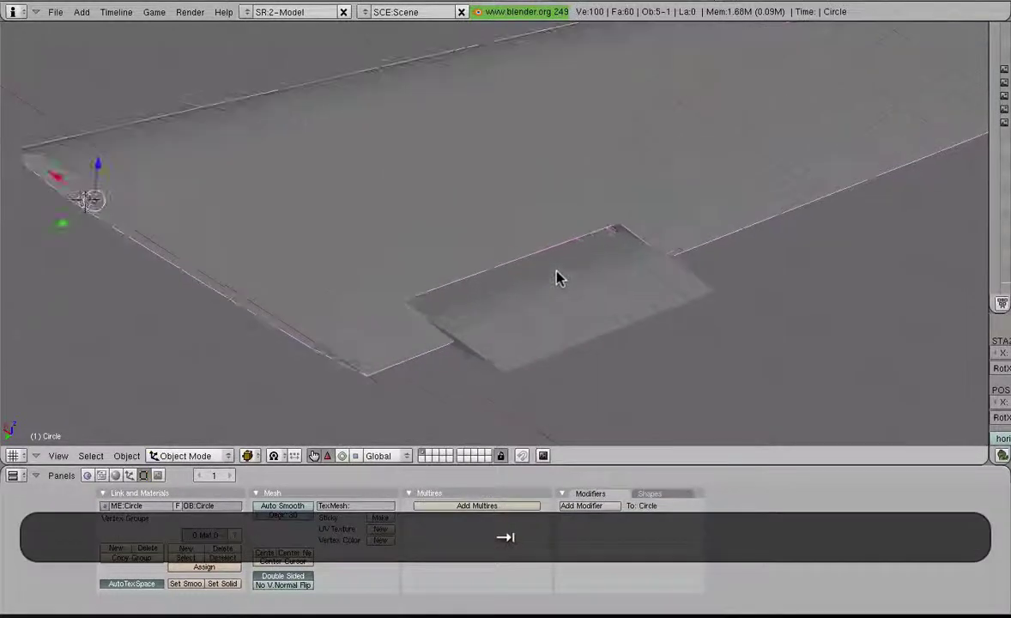
key(z)
middle_drag(558, 280, 515, 284)
key(x)
click(515, 281)
Move the Circle wing to another layer and delete the other leftover object.
right_click(421, 324)
key(m)
click(419, 322)
right_click(417, 323)
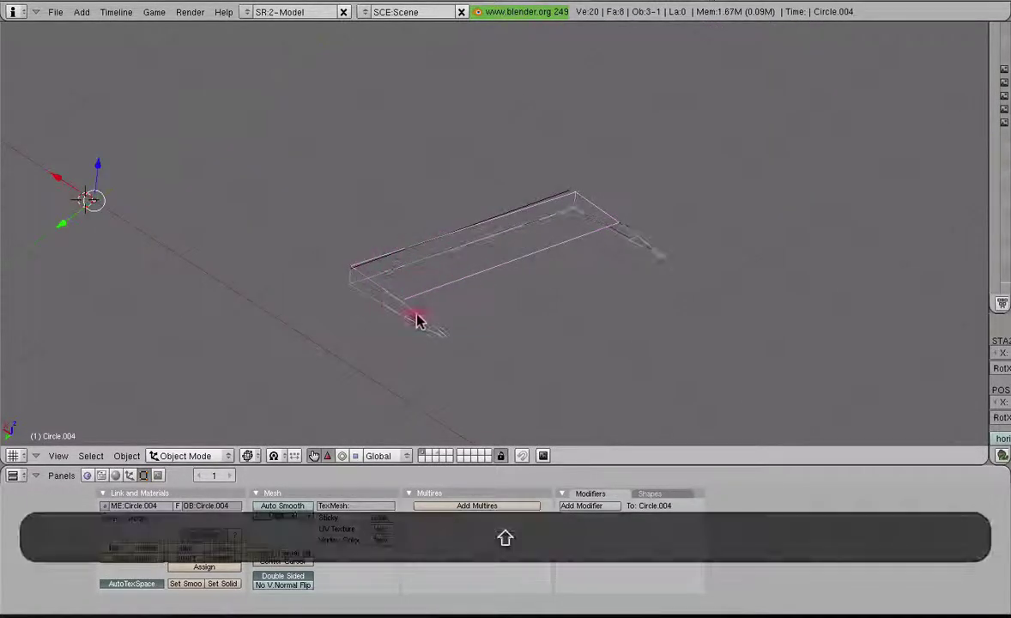
middle_drag(552, 337, 355, 305)
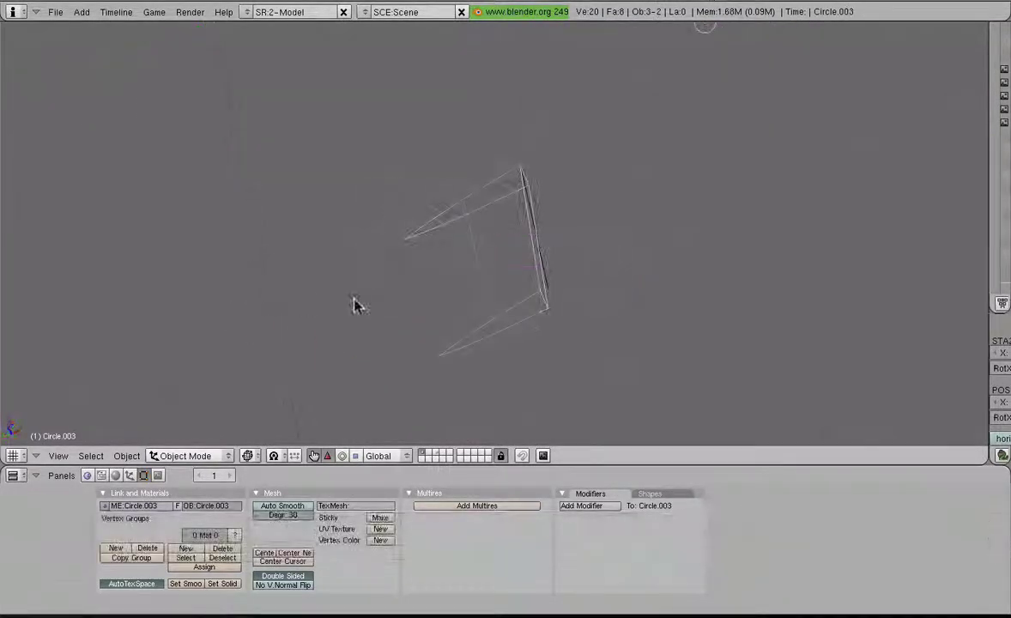
key(a)
key(x)
click(548, 275)
Select the Circle.004 channel piece and open it for mesh editing.
middle_drag(616, 299, 638, 287)
shift+right_click(625, 275)
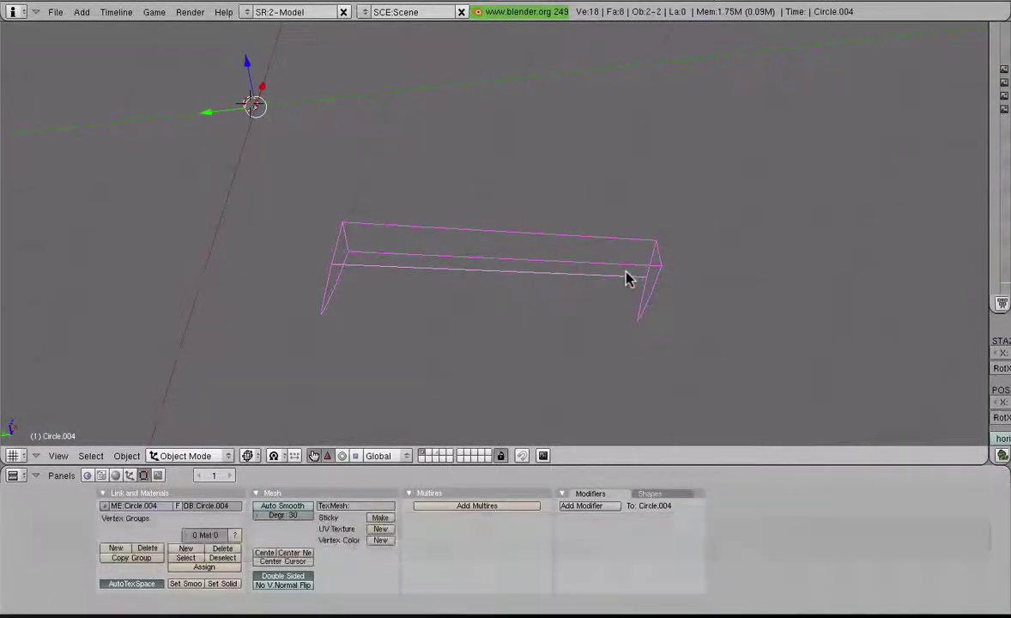
key(m)
key(Escape)
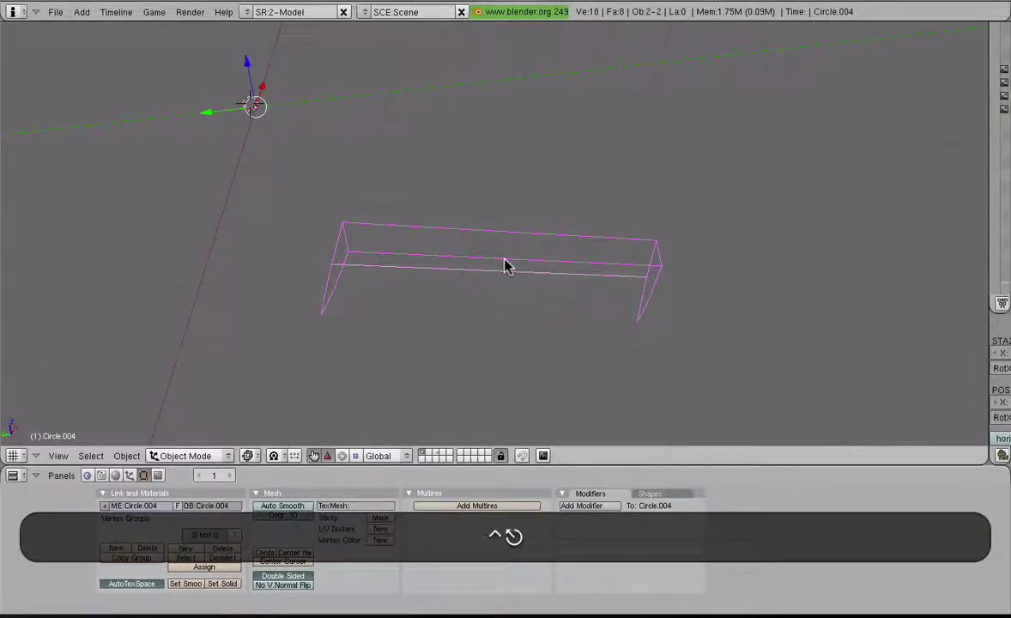
key(Tab)
mouse_move(497, 290)
middle_down()
mouse_move(496, 266)
mouse_move(509, 255)
mouse_move(463, 279)
mouse_move(322, 296)
mouse_move(849, 334)
middle_up()
Display Circle.004's face normals, swap the selection from its top face, and return to Object Mode.
click(906, 524)
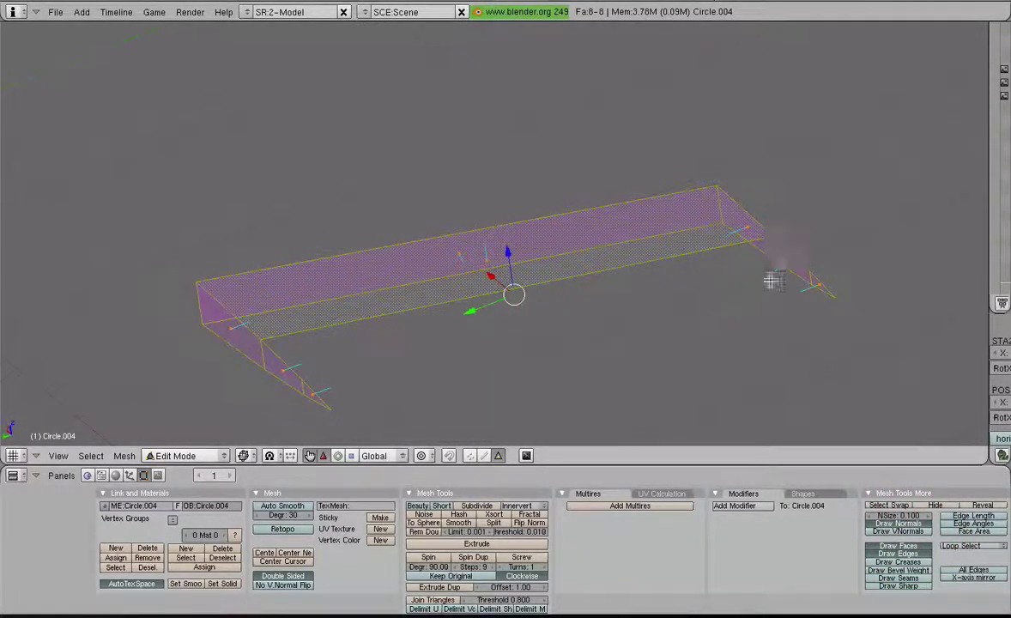
middle_drag(441, 239, 347, 236)
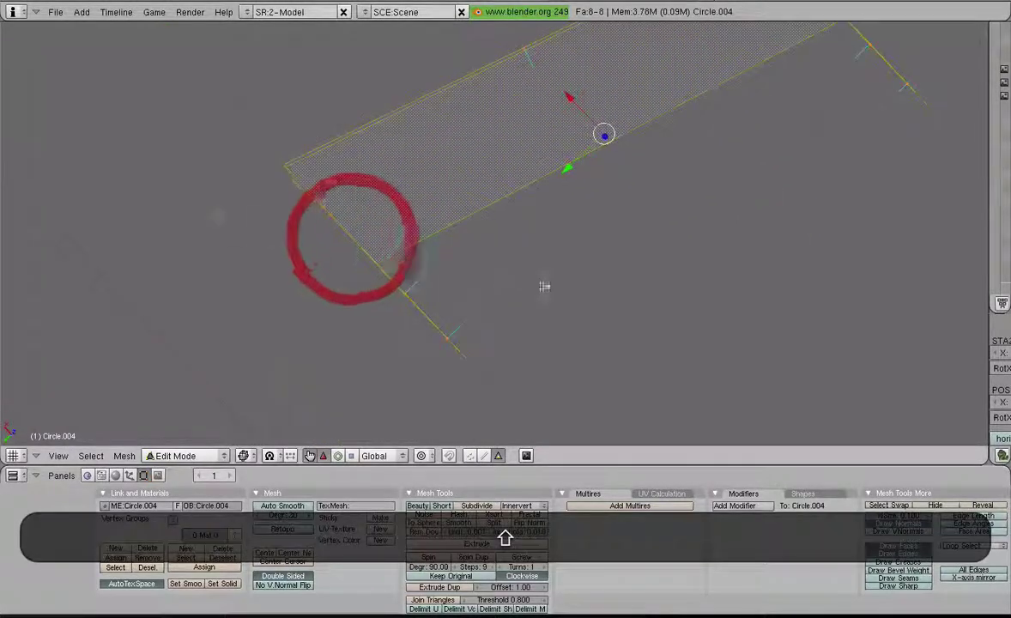
shift+middle_drag(576, 289, 515, 106)
key(a)
scroll(515, 269, up, 2)
right_click(485, 256)
key(w)
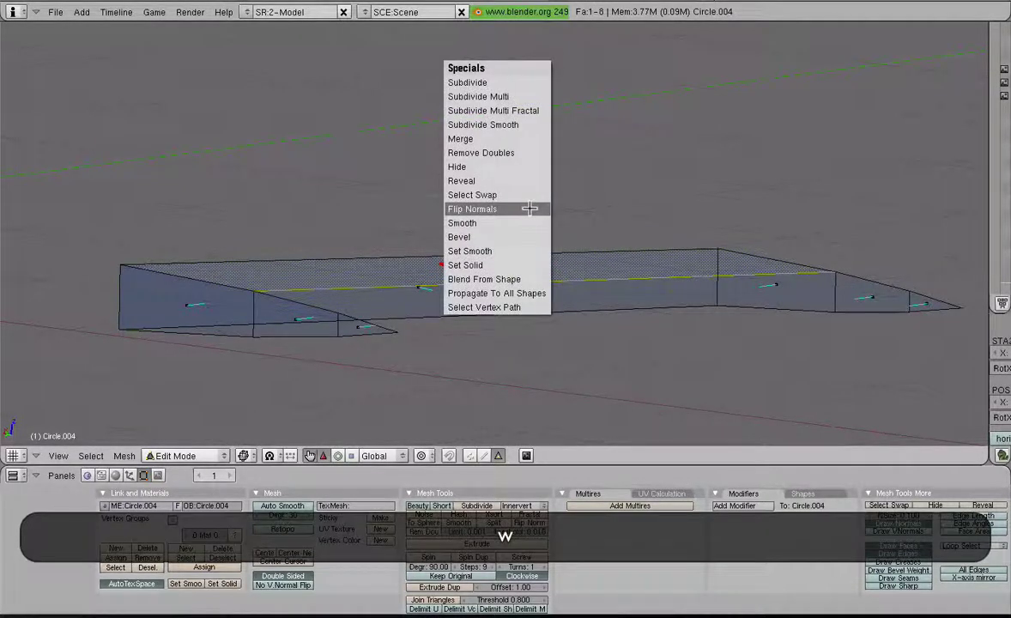
click(519, 198)
key(Tab)
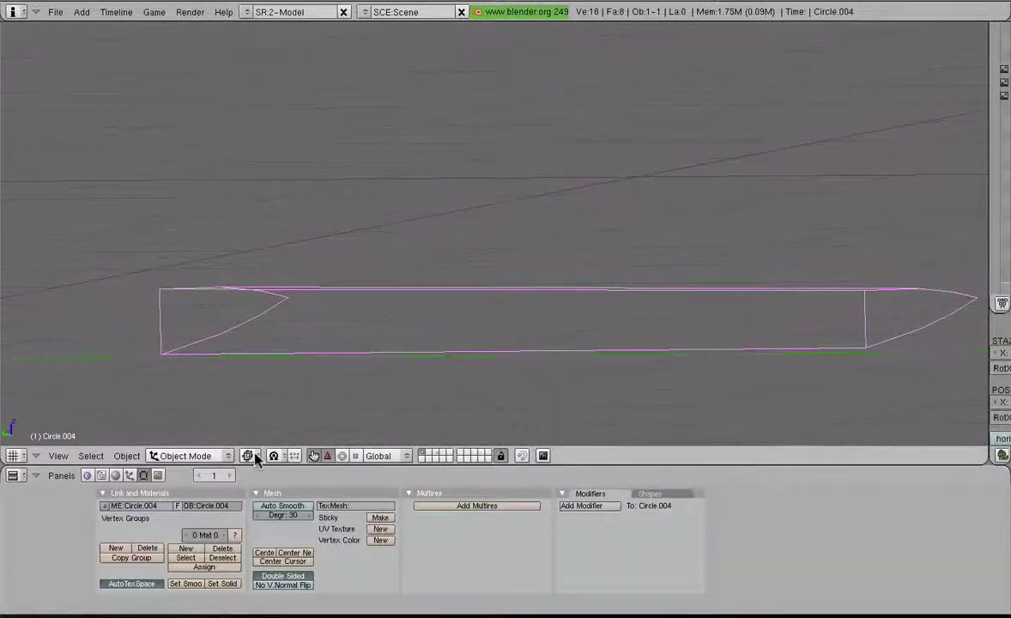
Switch to solid display and vertex-paint the whole Circle.004 recess piece black.
click(247, 456)
click(259, 388)
middle_drag(327, 350, 373, 298)
key(Tab)
key(a)
click(228, 455)
click(221, 392)
click(498, 522)
middle_drag(452, 320, 485, 219)
Back in Object Mode on layer 3, move the flap Circle.001 to another layer and select the wing.
click(180, 456)
click(182, 441)
scroll(463, 278, down, 3)
middle_drag(463, 278, 491, 314)
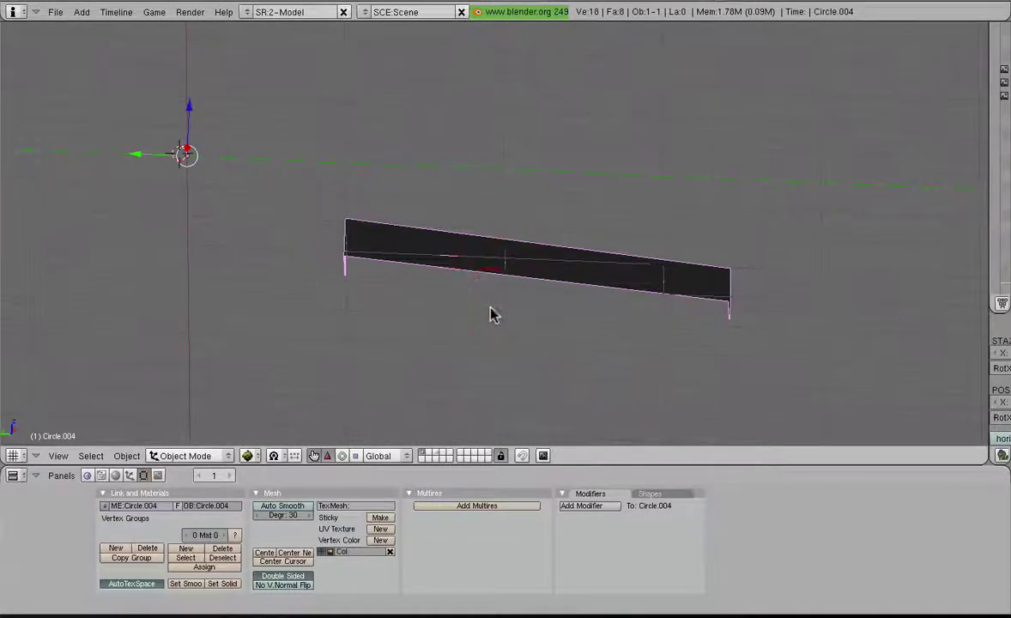
key(3)
right_click(521, 302)
key(m)
click(521, 299)
right_click(542, 226)
Move the wing Circle to the other layer and show layer 2 with all pieces.
key(m)
click(542, 225)
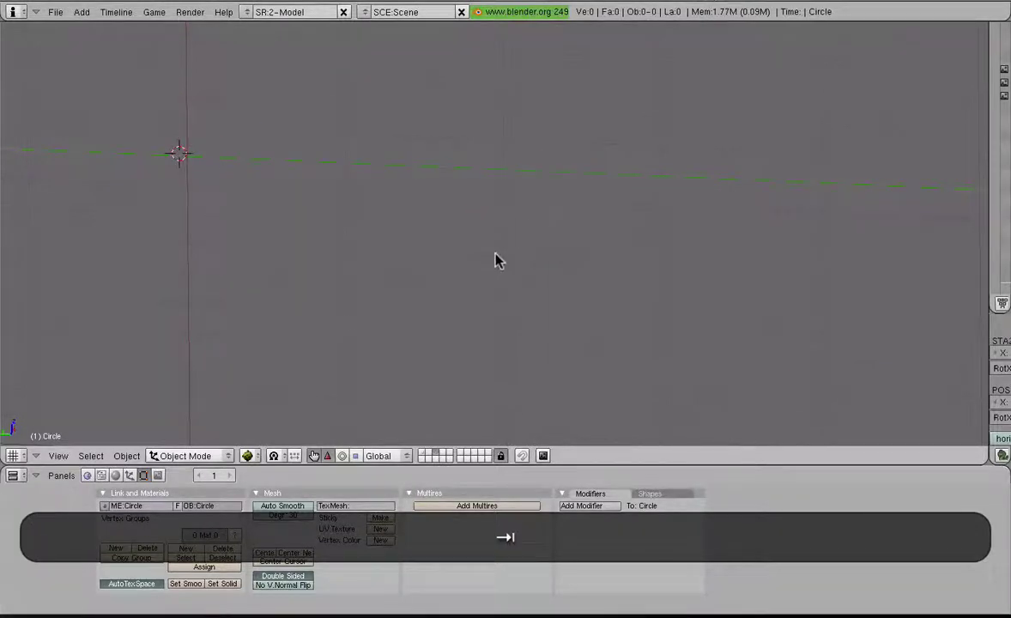
key(2)
middle_drag(492, 263, 403, 257)
Vertex-paint the flap Circle.001 dark grey (474747).
right_click(474, 300)
key(Tab)
click(184, 455)
click(181, 400)
click(504, 513)
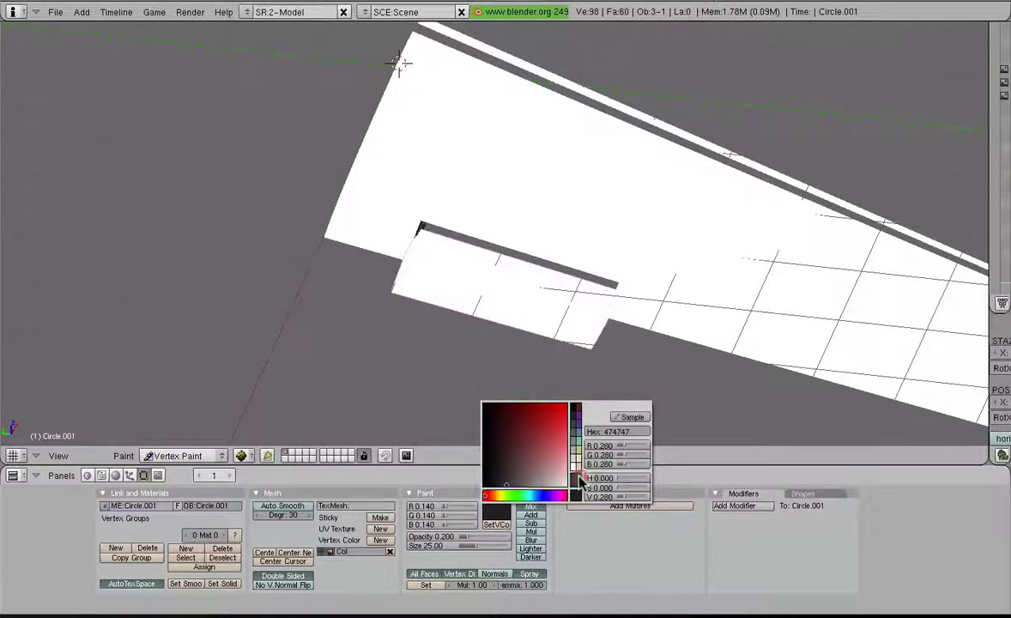
key(Return)
click(426, 585)
click(184, 455)
click(176, 440)
In top view, move the flap's mesh into the wing's trailing edge.
key(Tab)
middle_drag(330, 411, 460, 294)
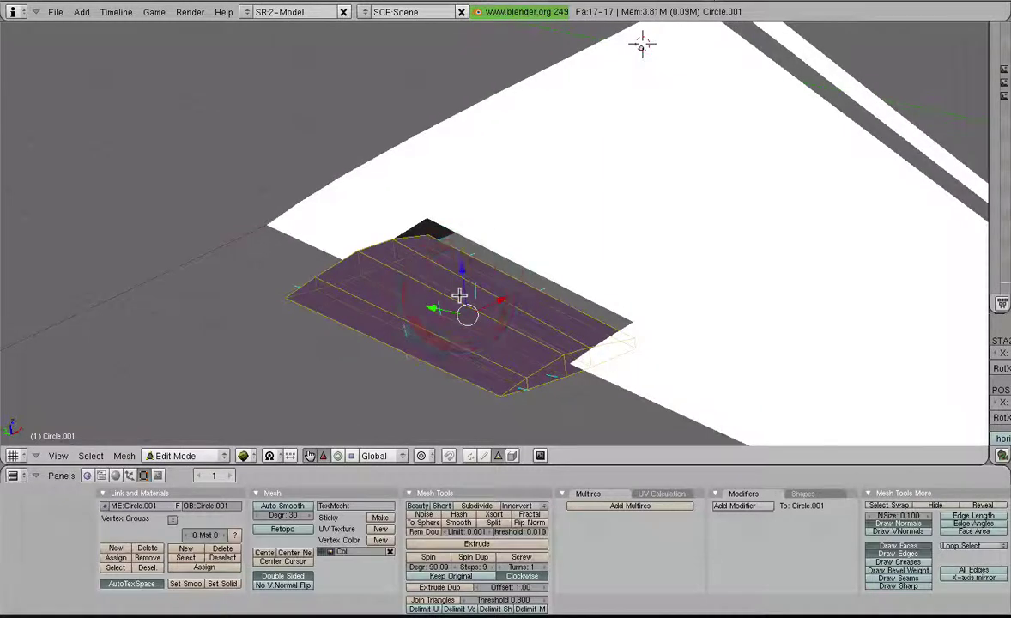
key(KP_7)
key(g)
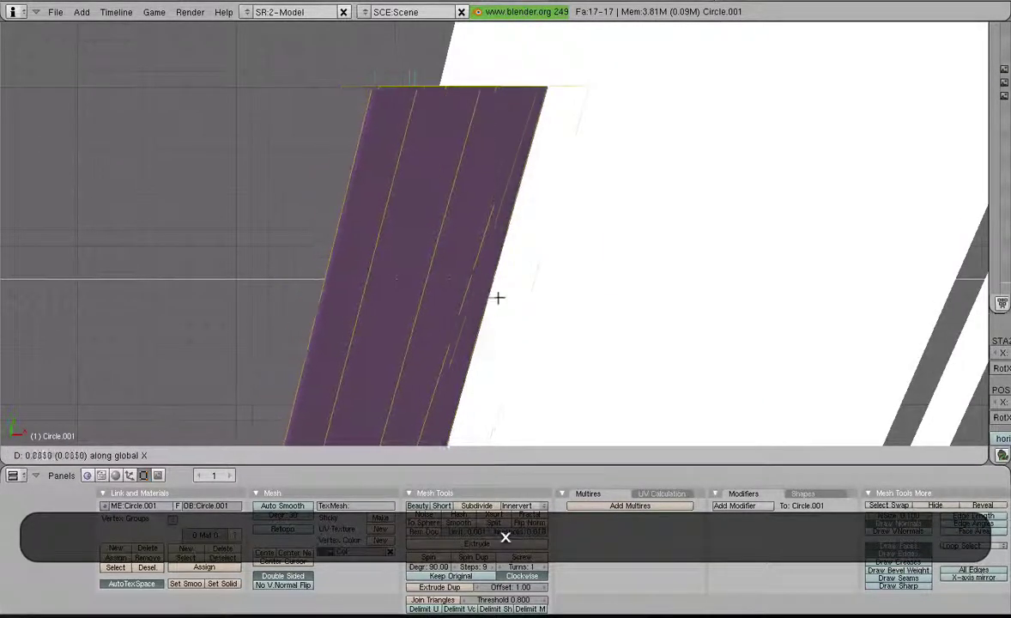
click(561, 295)
middle_drag(561, 295, 826, 360)
Move the dark flap Circle.001 about -0.35 along X into the trailing-edge recess.
key(Tab)
middle_drag(548, 269, 414, 287)
middle_drag(580, 173, 445, 255)
key(g)
key(x)
key(Escape)
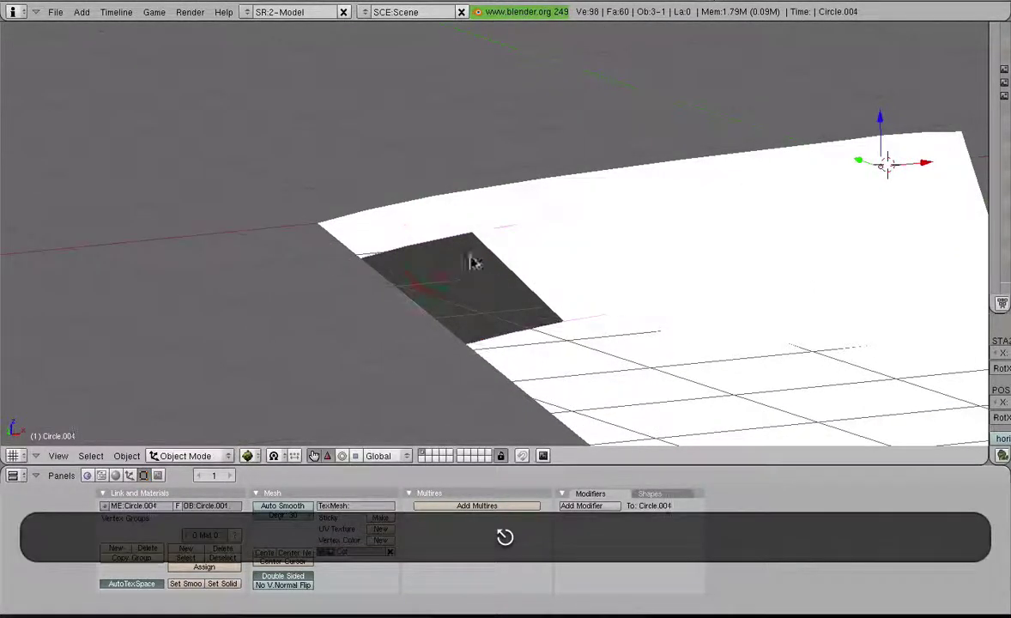
right_click(498, 267)
key(g)
key(x)
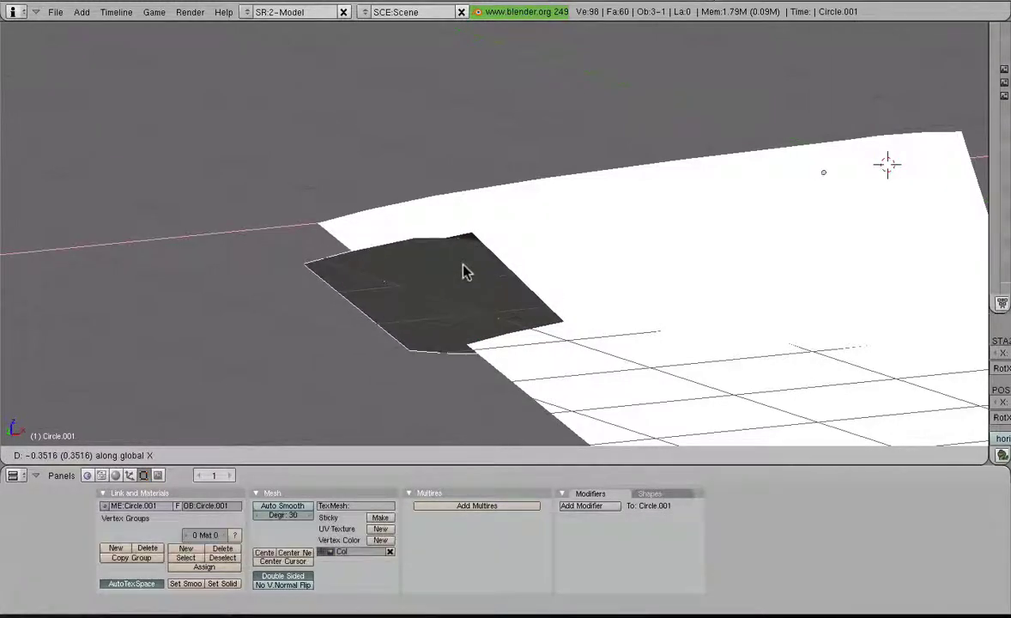
click(506, 262)
mouse_move(519, 262)
middle_down()
mouse_move(631, 226)
mouse_move(584, 270)
middle_up()
key(a)
middle_drag(442, 322, 612, 251)
scroll(515, 266, up, 4)
middle_drag(451, 277, 556, 304)
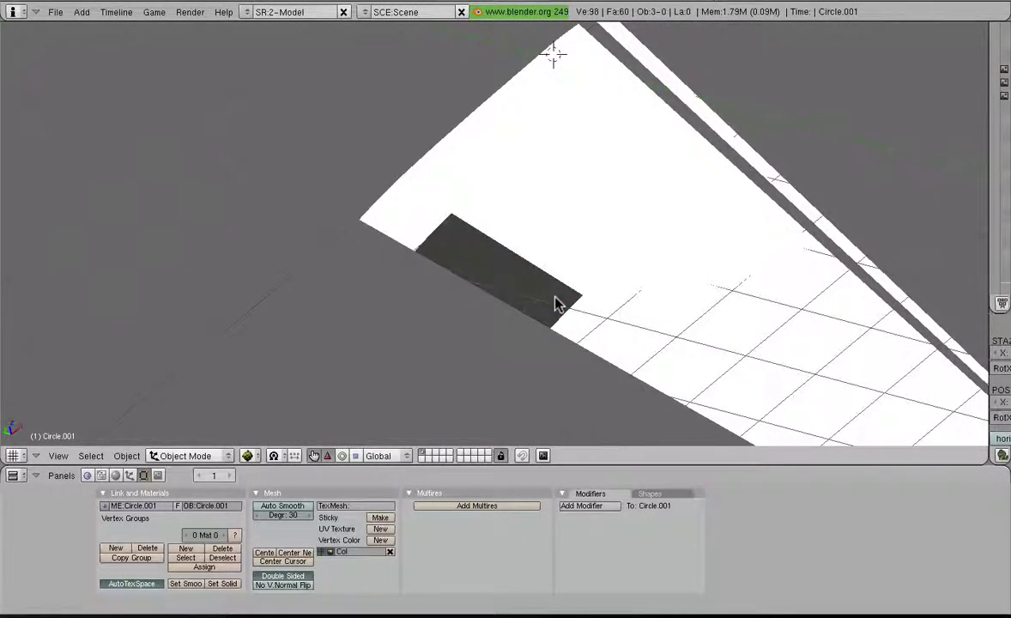
scroll(554, 296, down, 3)
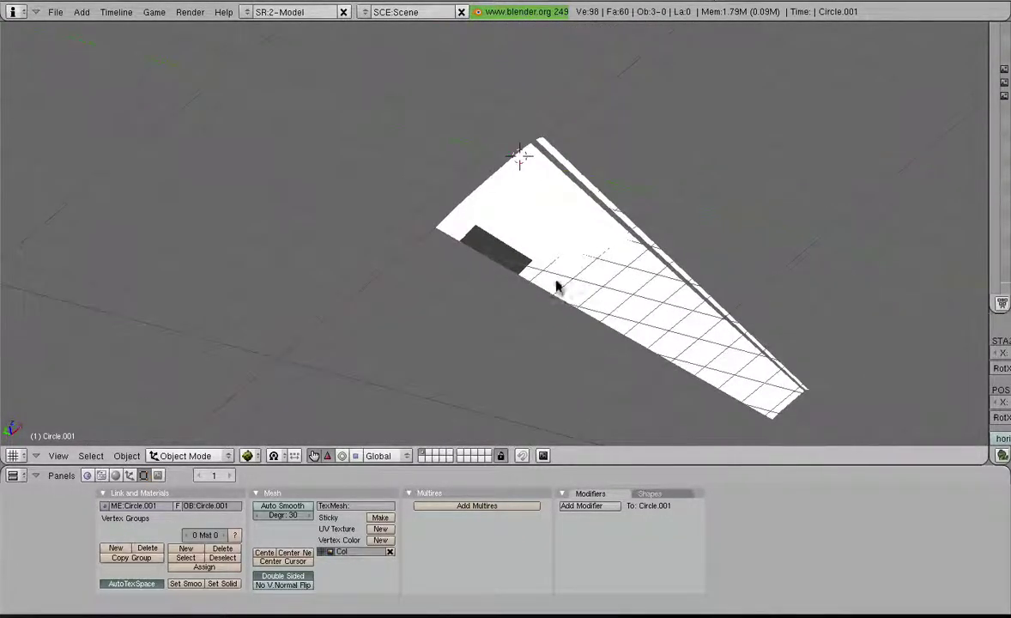